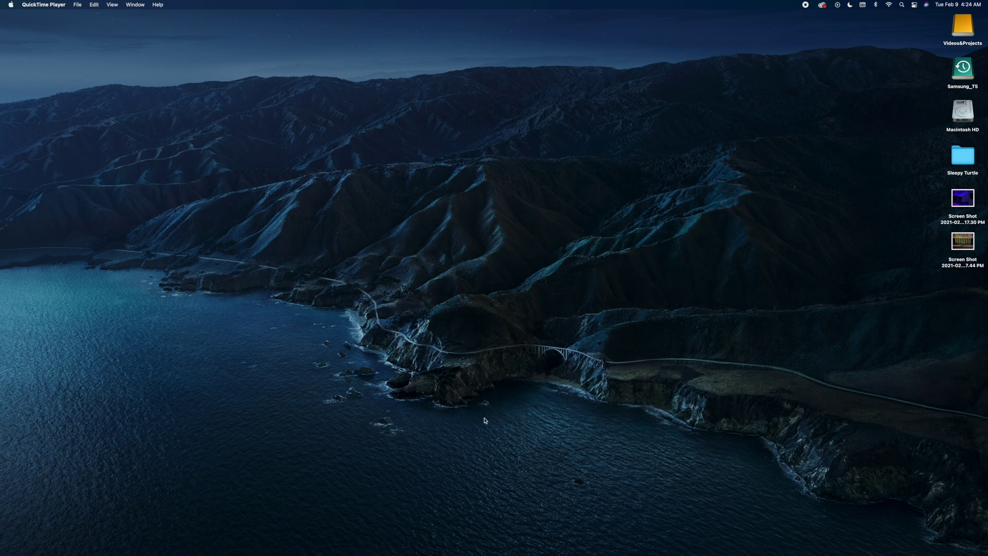
- Bring the iMovie window with the Block words project forward from the Dock
mouse_move(561, 552)
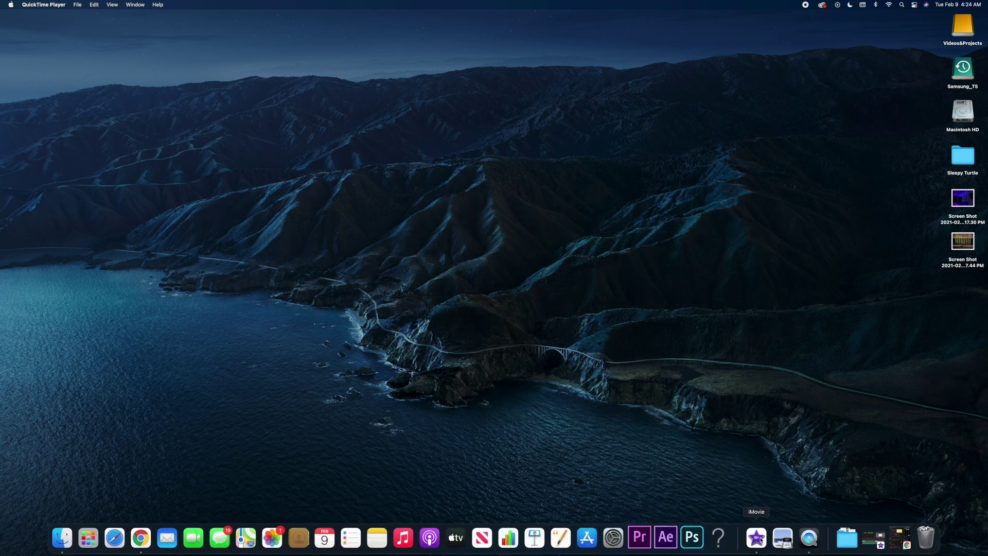
click(757, 538)
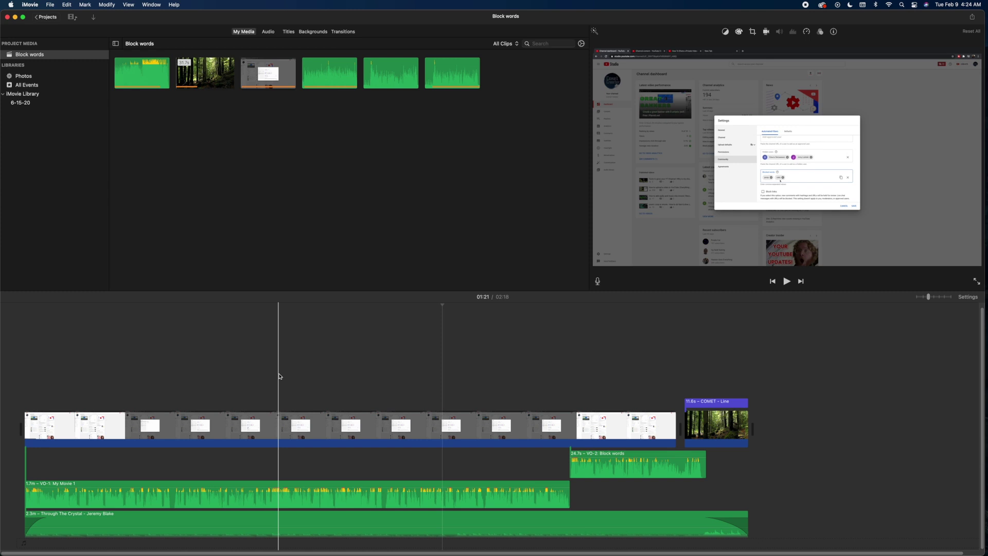
scroll(278, 375, right, 2)
scroll(280, 375, left, 2)
- Zoom the timeline in, return to its start, and select the long clip at 00:20
drag(930, 298, 940, 294)
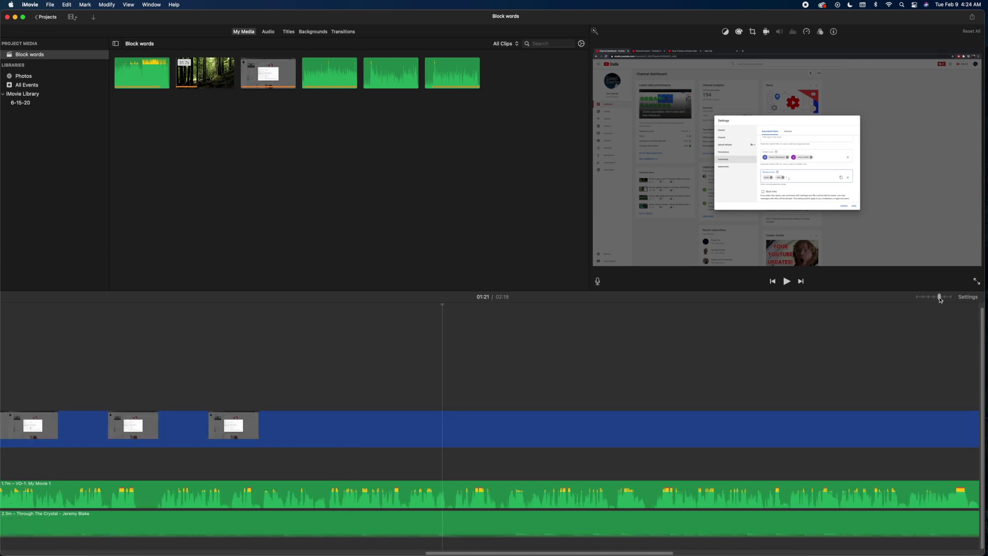
scroll(349, 386, left, 3)
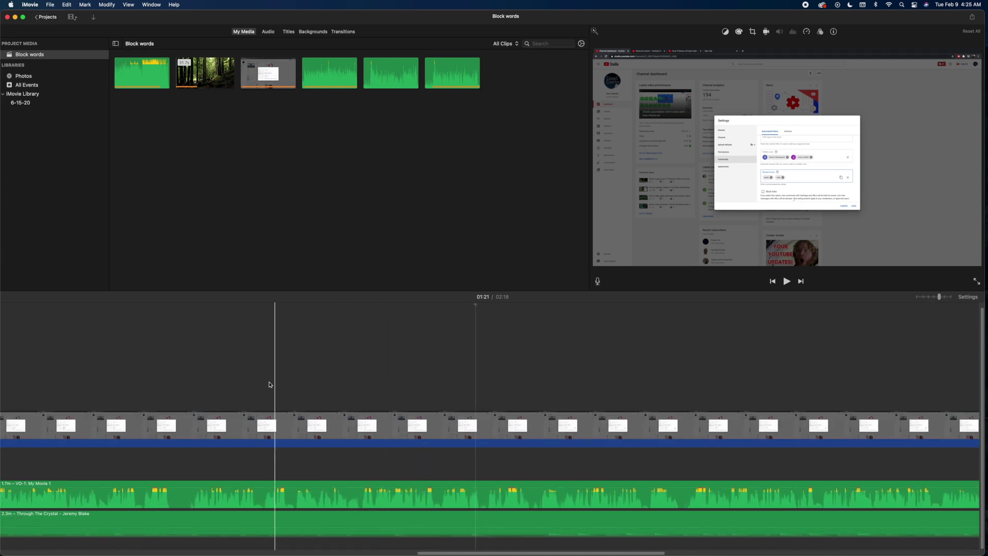
scroll(144, 365, left, 2)
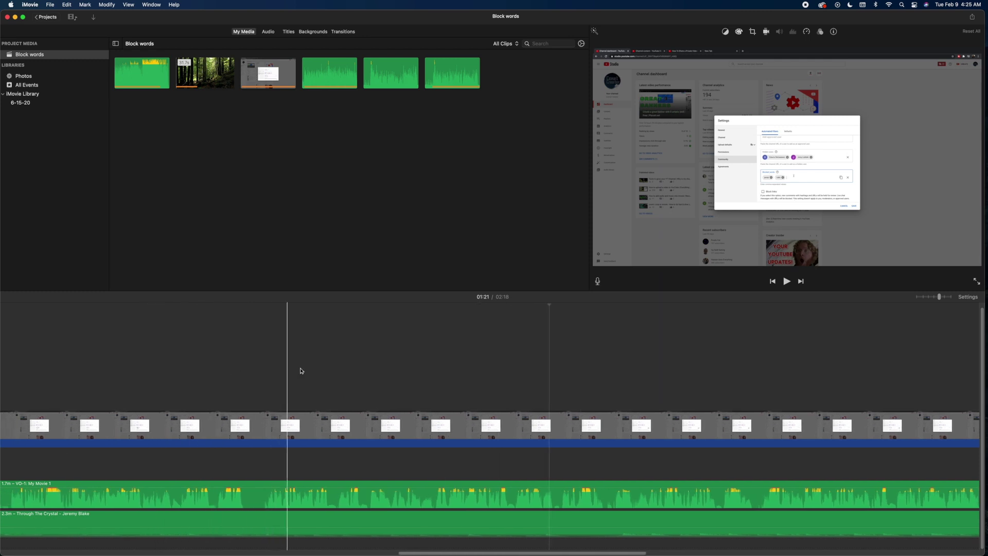
scroll(232, 365, left, 3)
scroll(242, 365, left, 5)
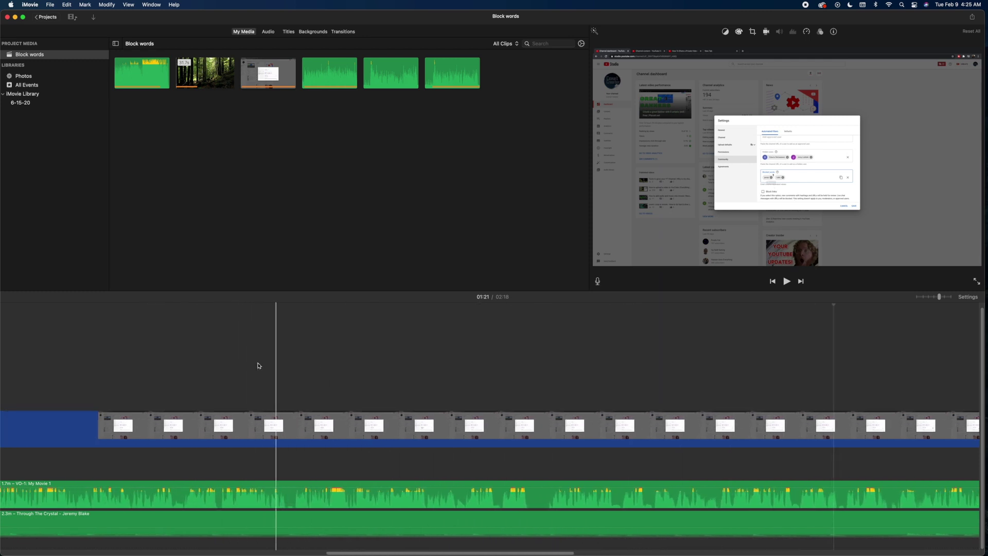
scroll(267, 367, left, 8)
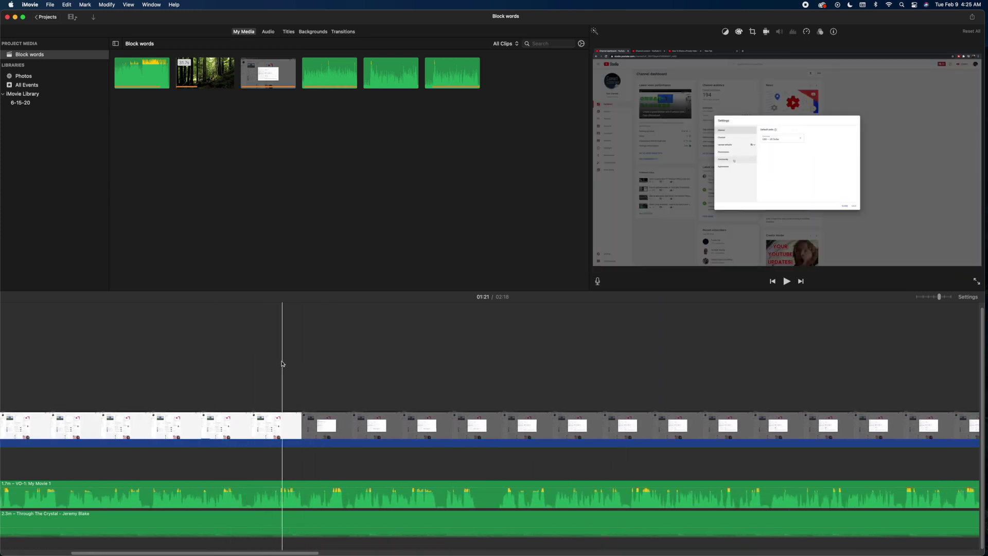
click(282, 418)
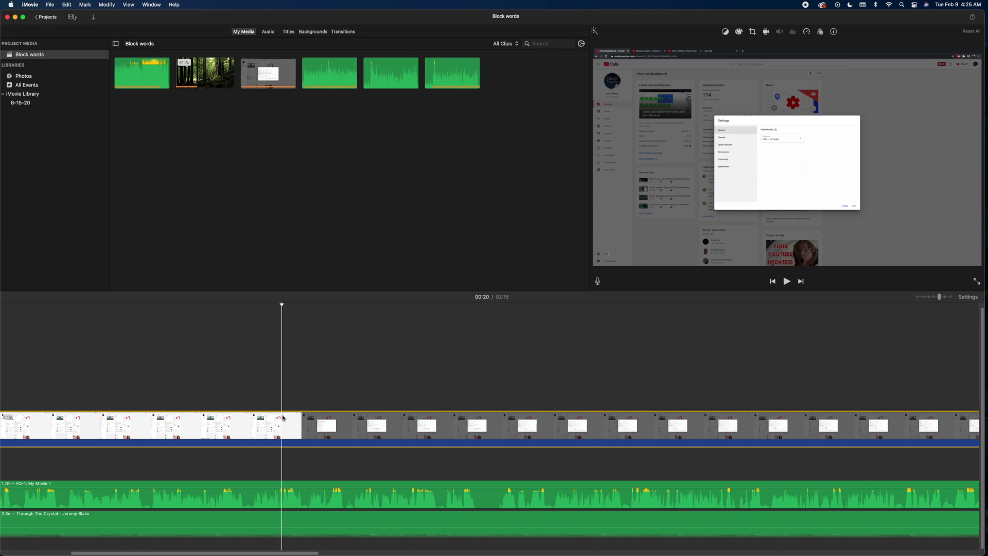
- Split the long screen-recording clip at the 00:20 playhead with Split Clip
right_click(283, 418)
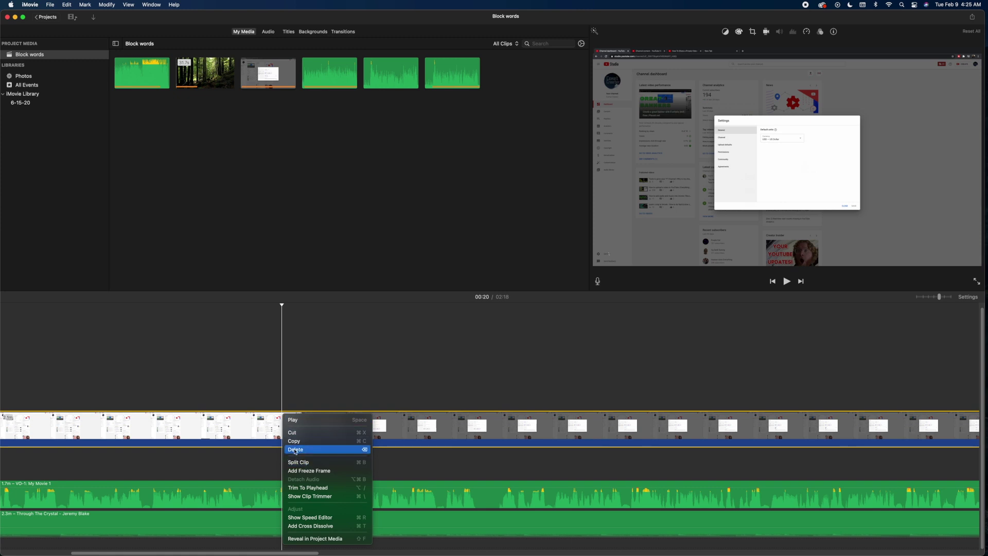
click(282, 421)
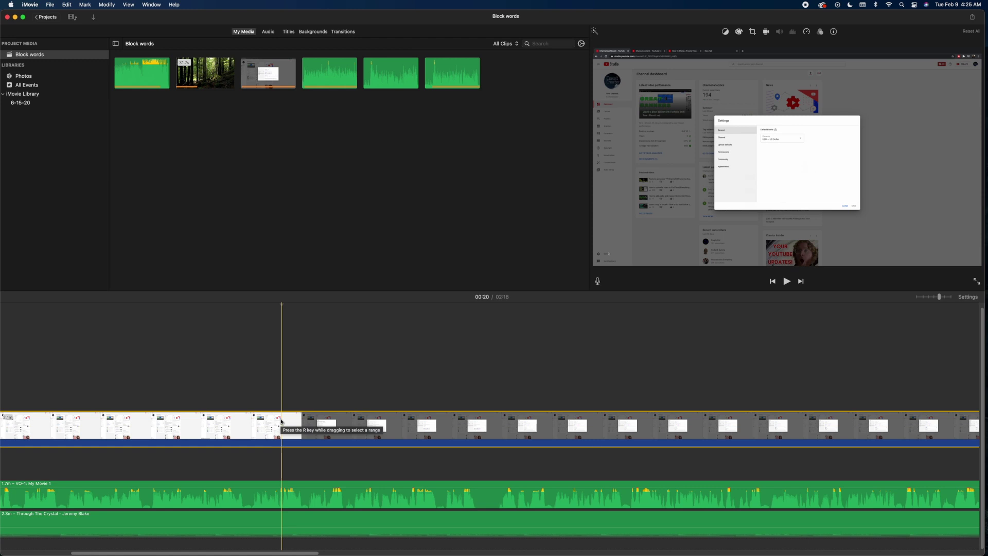
key(super+b)
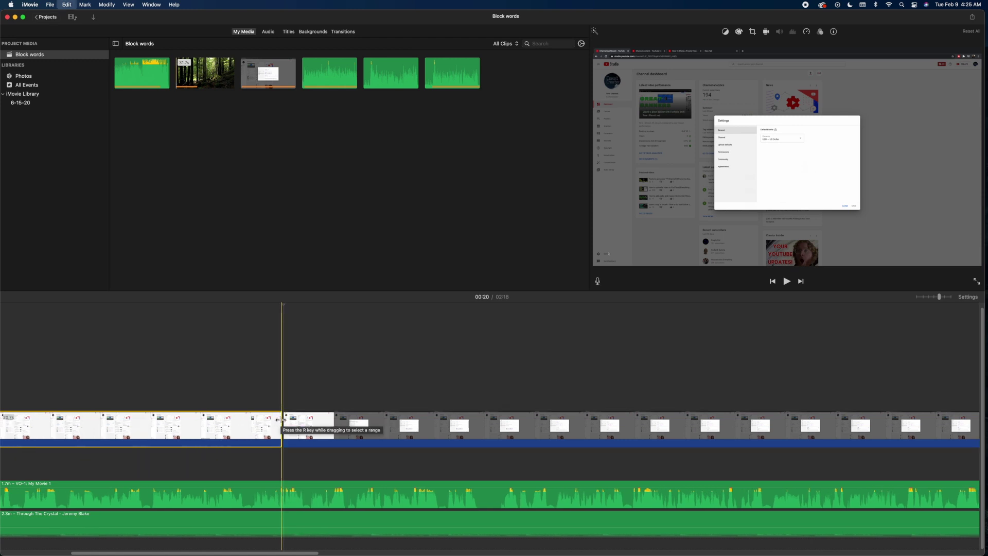
key(super+z)
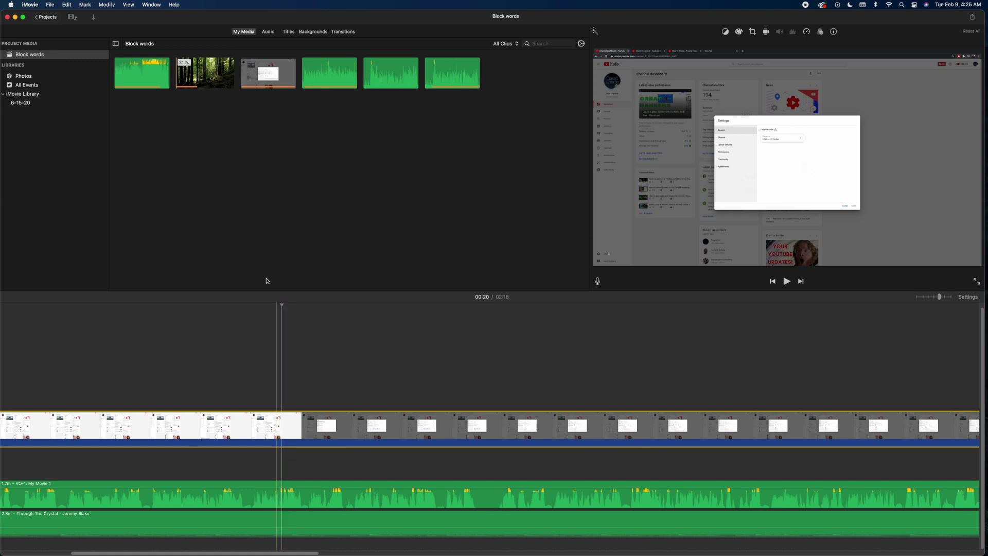
click(51, 5)
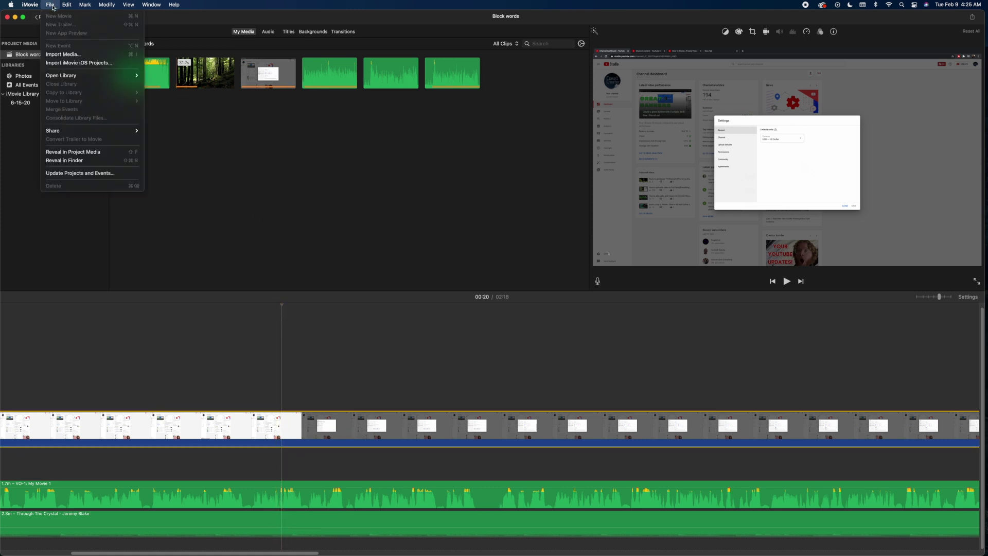
mouse_move(70, 7)
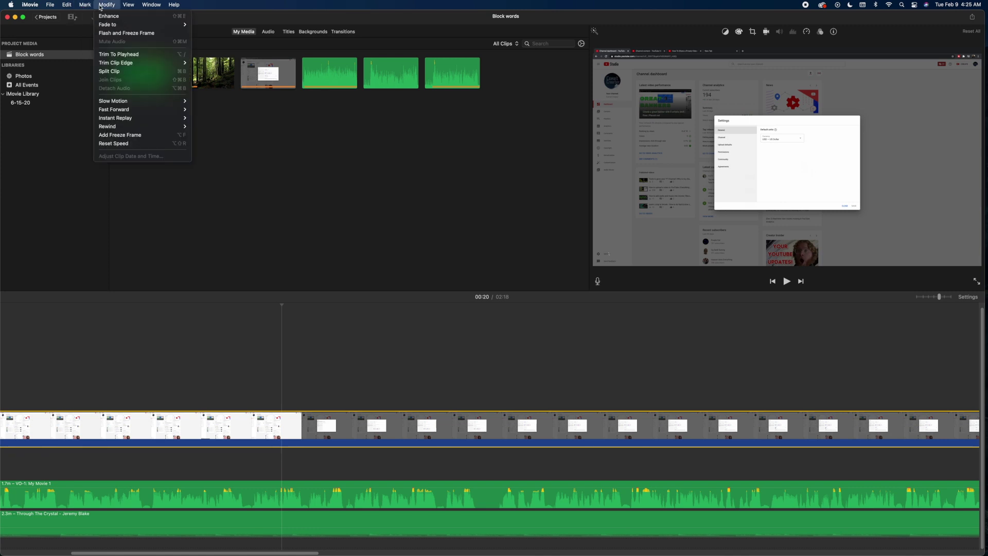
click(108, 71)
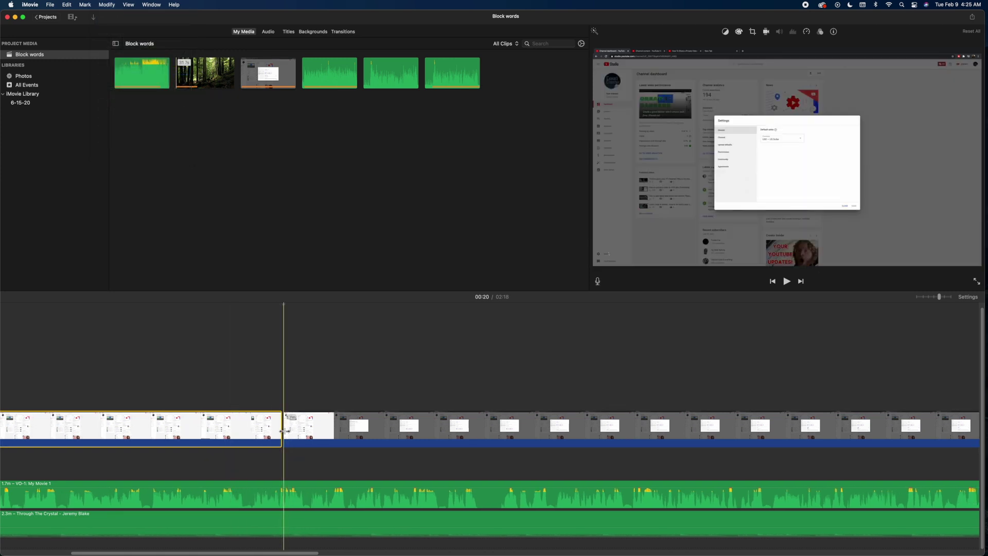
- Split the next clip at 00:22, leaving a roughly 1.8-second piece after the 00:20 cut
scroll(458, 433, right, 5)
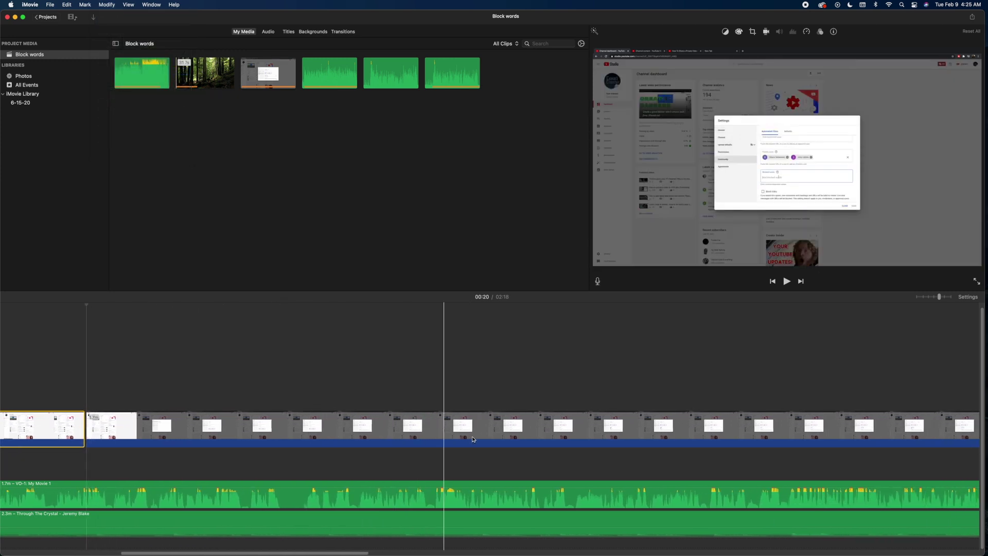
scroll(473, 439, right, 3)
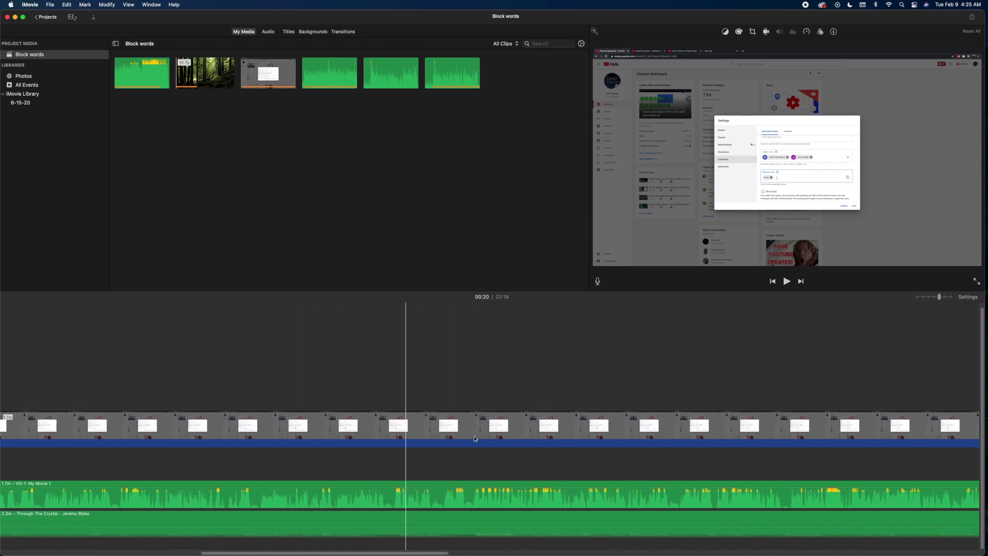
scroll(448, 434, left, 7)
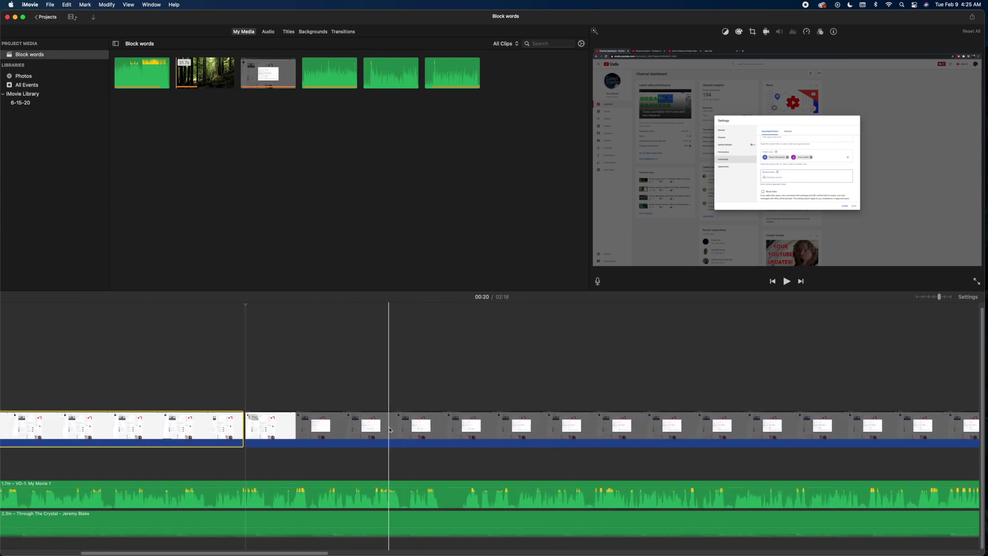
scroll(399, 428, right, 6)
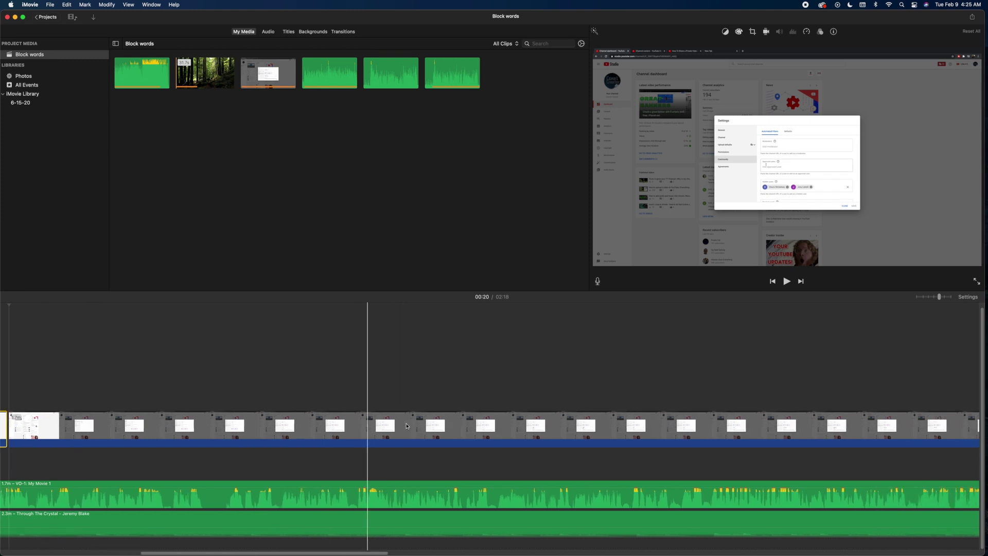
scroll(406, 426, right, 2)
scroll(407, 426, left, 1)
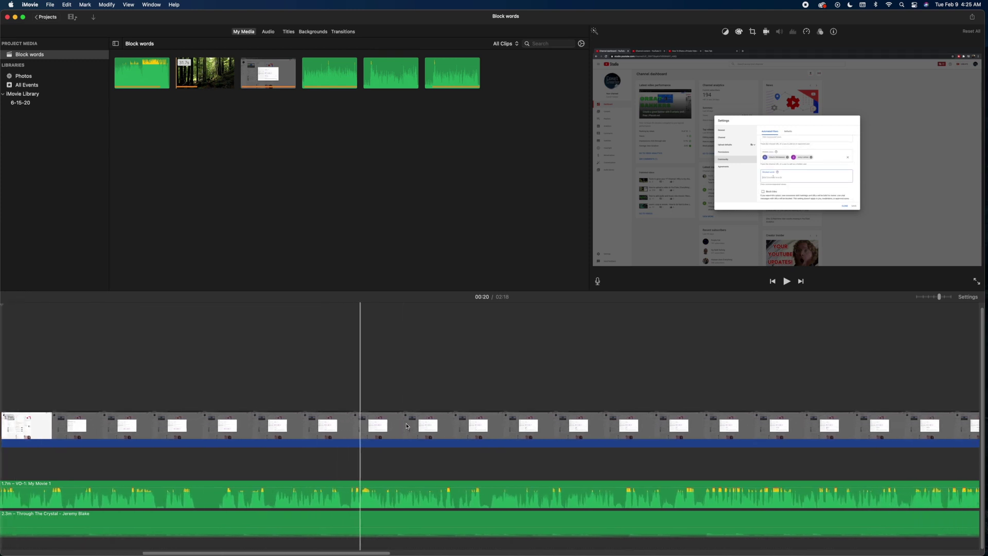
scroll(407, 426, right, 2)
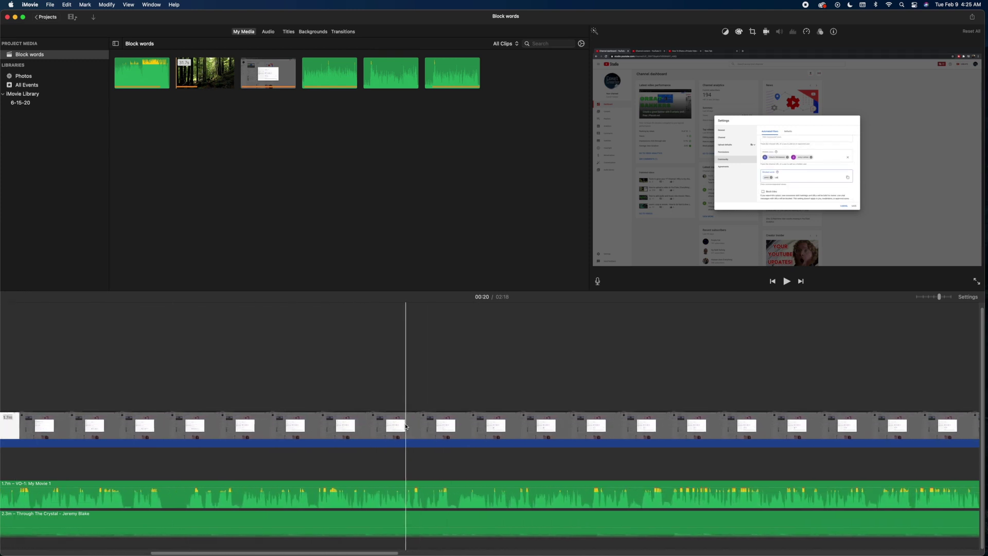
scroll(405, 426, left, 5)
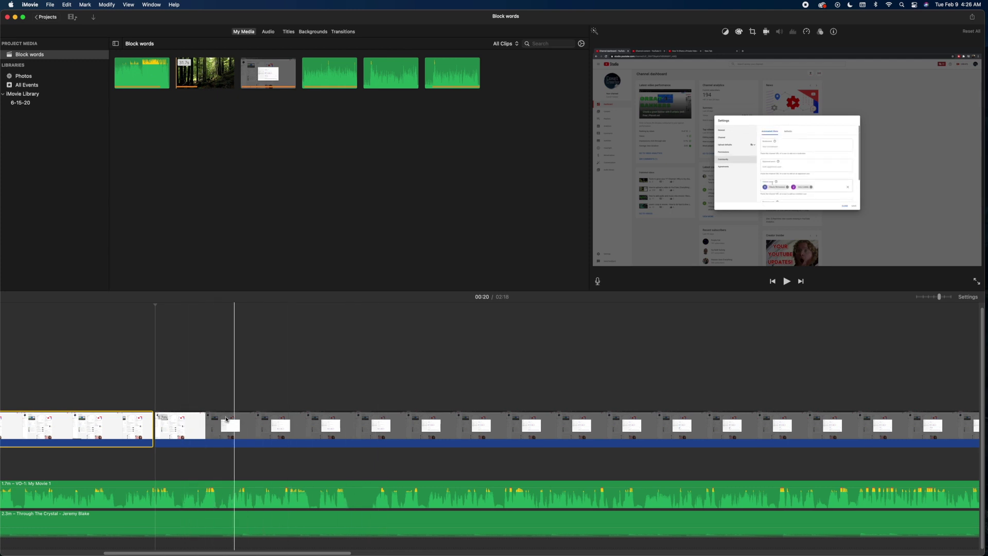
click(201, 421)
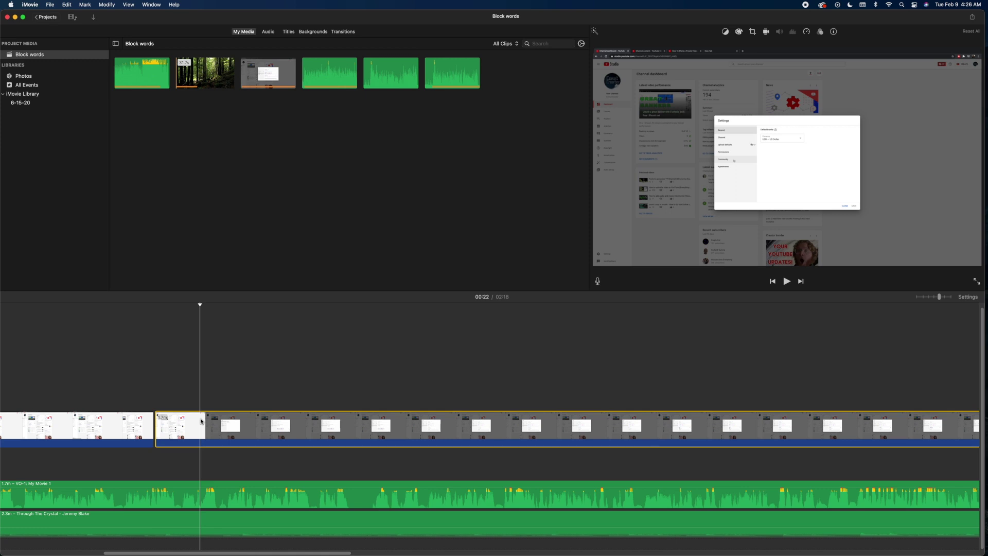
key(super+b)
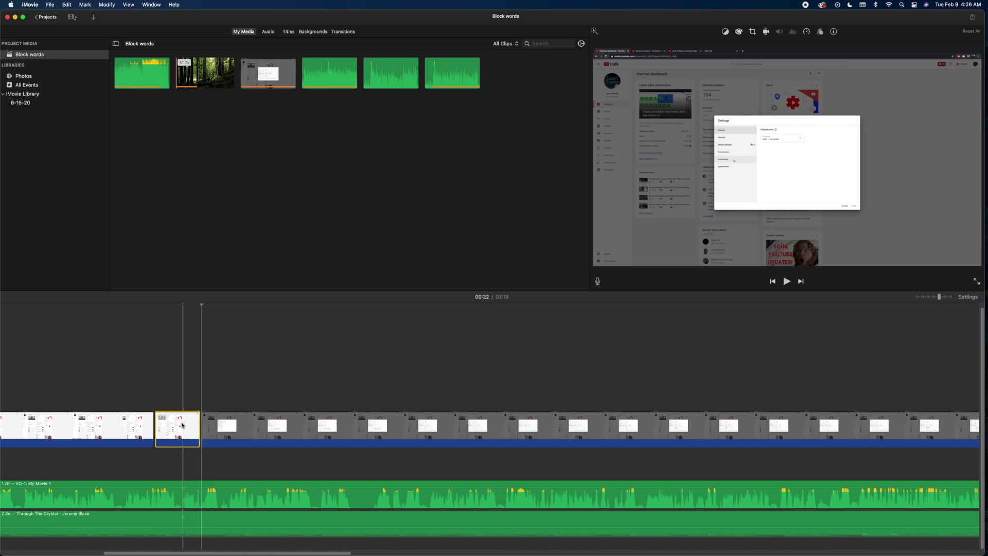
scroll(190, 426, left, 2)
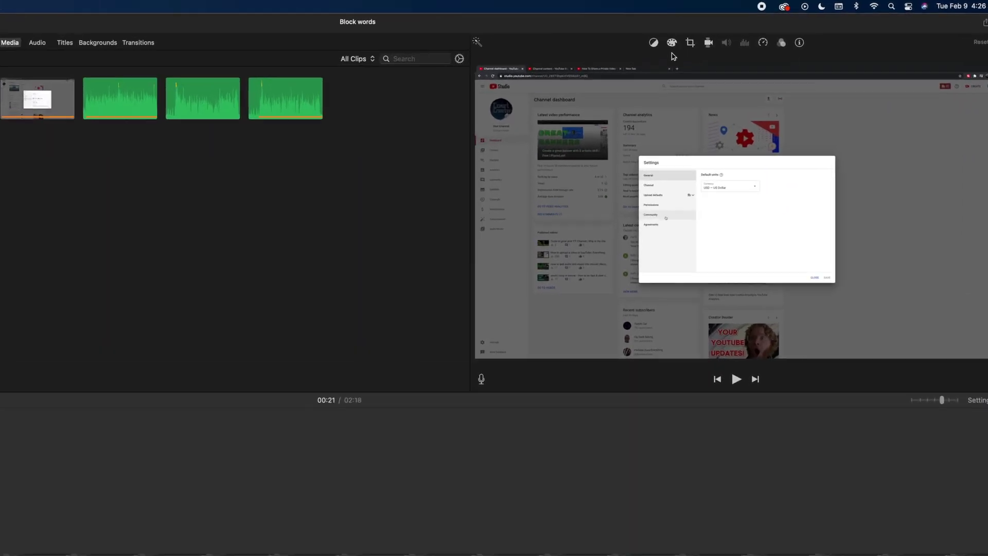
- Apply Crop to Fill to the short clip, framing tightly around the Settings dialog
click(669, 48)
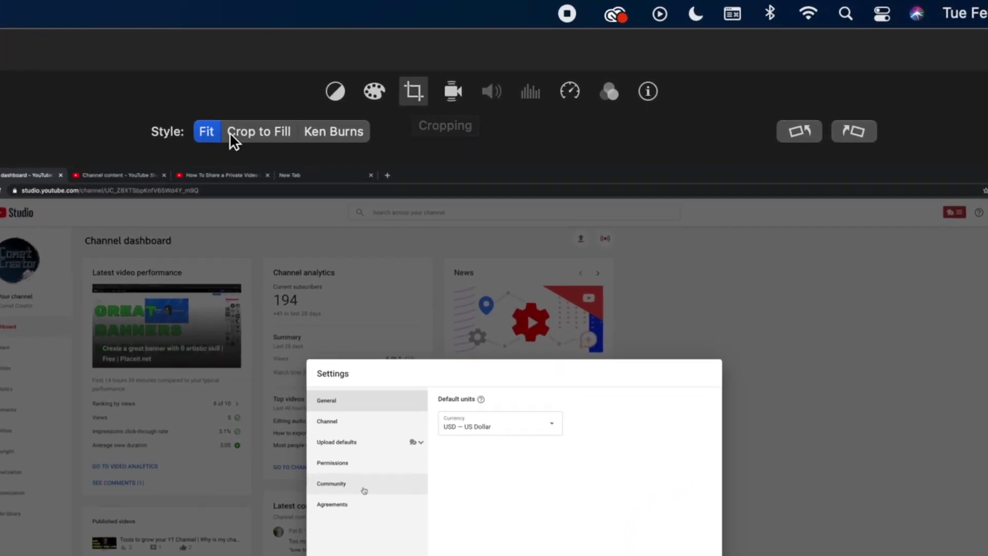
click(220, 142)
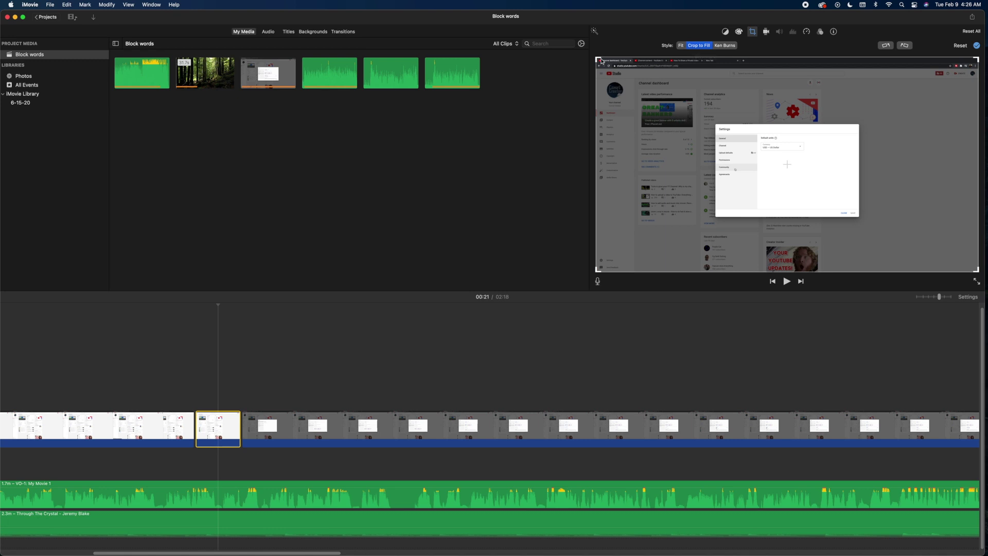
drag(597, 60, 707, 130)
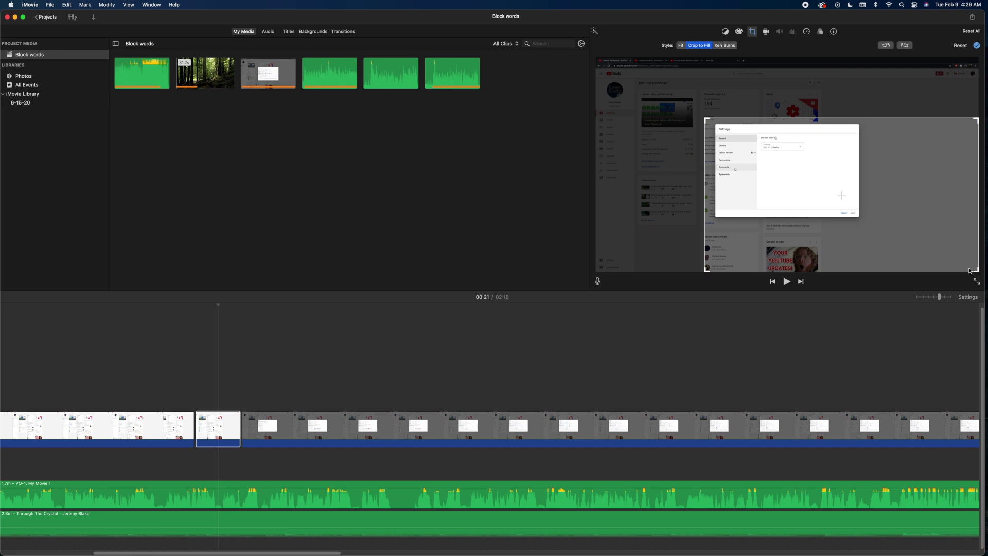
drag(978, 270, 880, 218)
drag(838, 186, 834, 189)
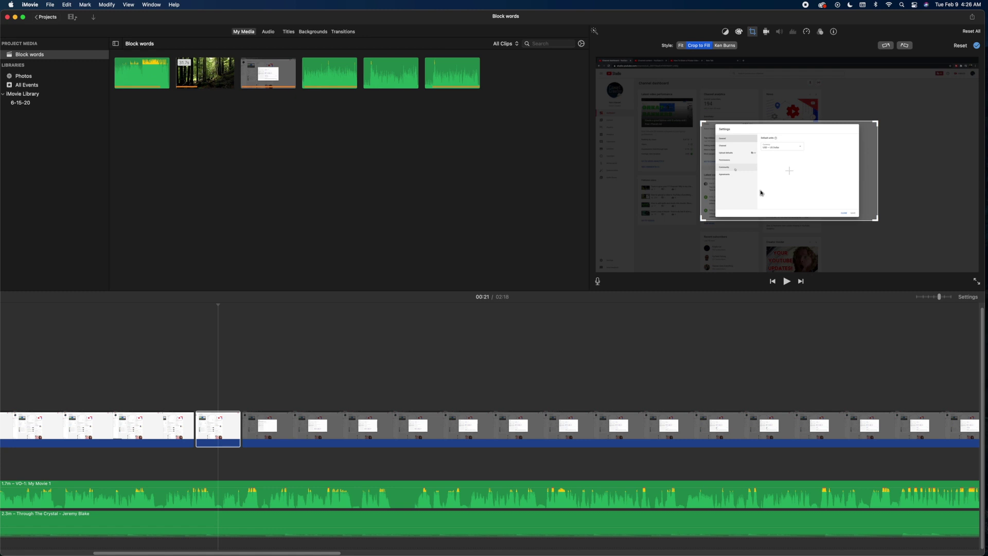
click(976, 46)
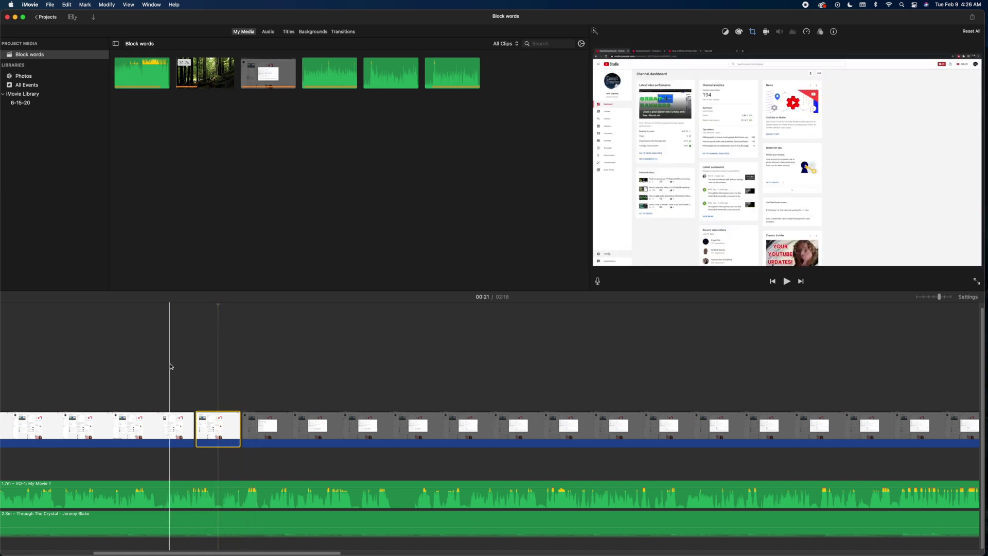
scroll(190, 367, right, 1)
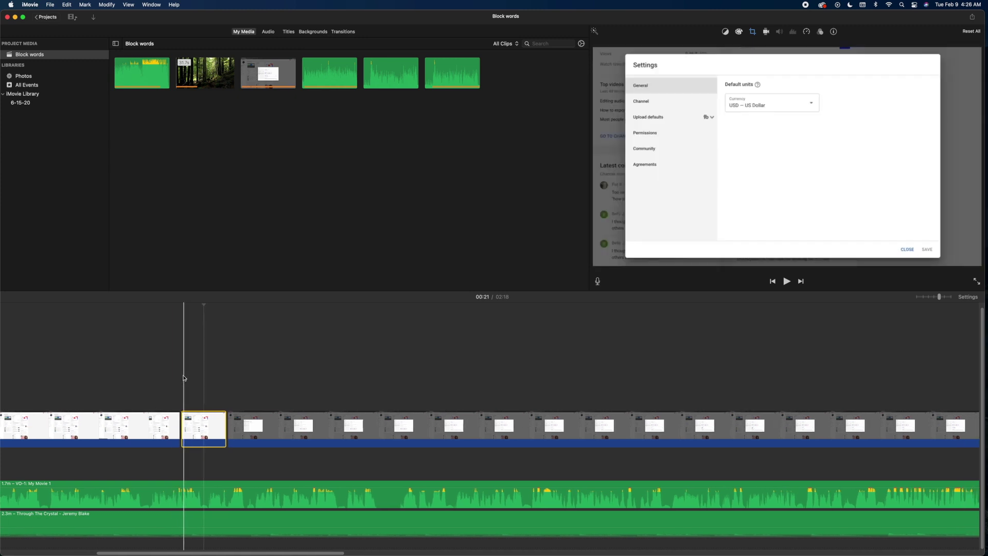
click(169, 382)
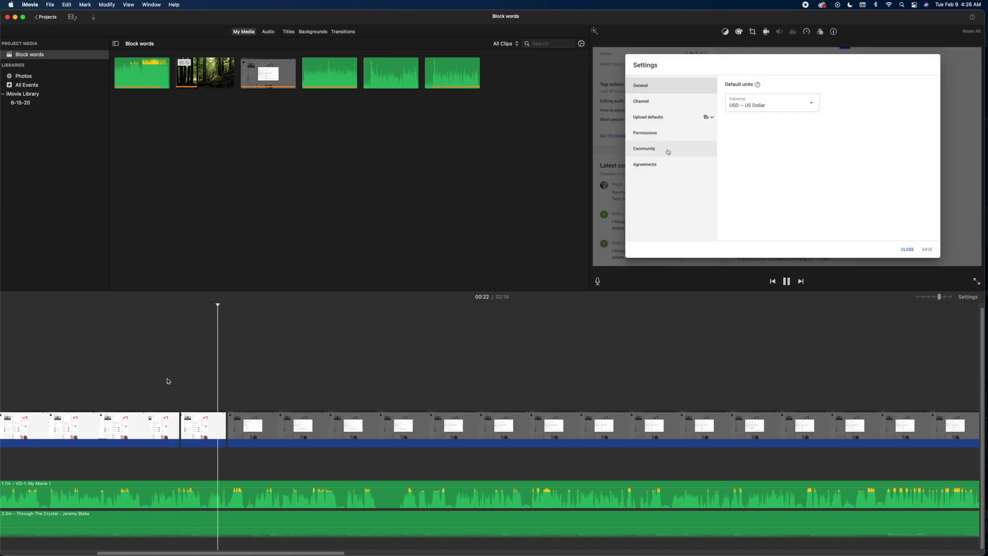
key(space)
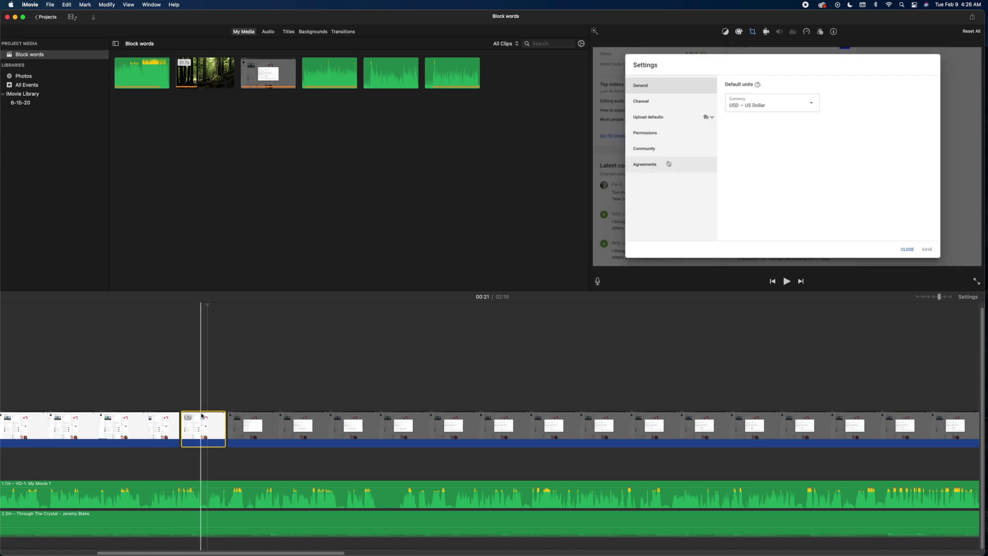
click(242, 421)
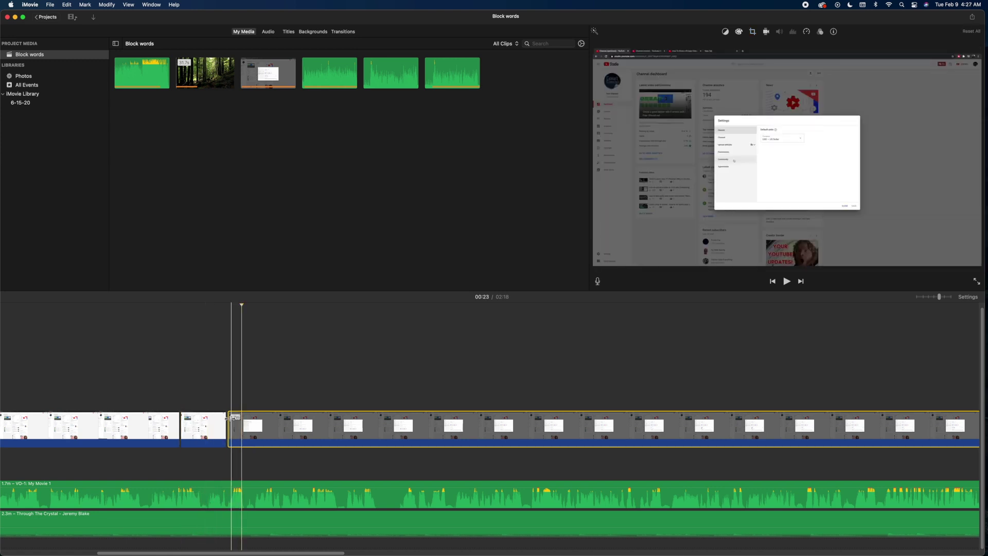
click(203, 418)
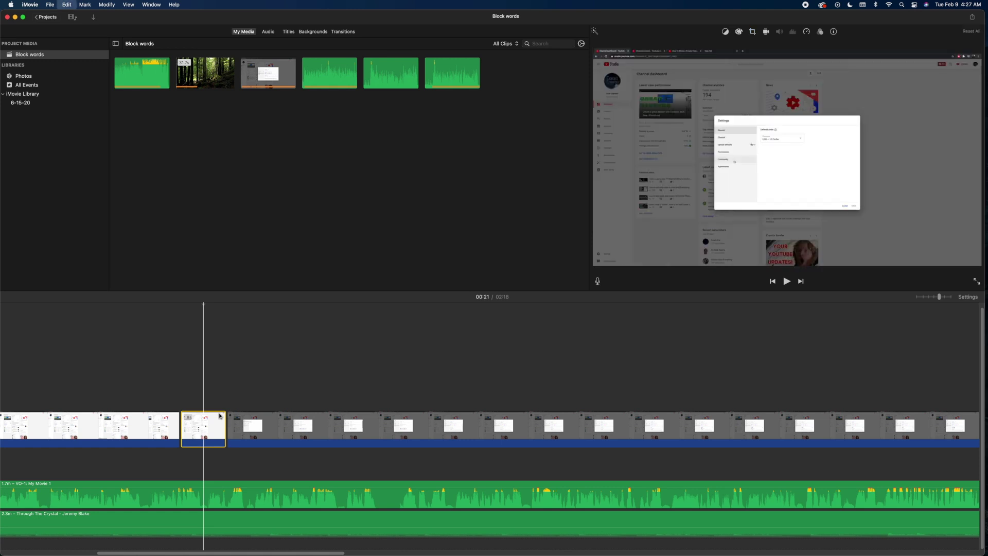
key(super+z)
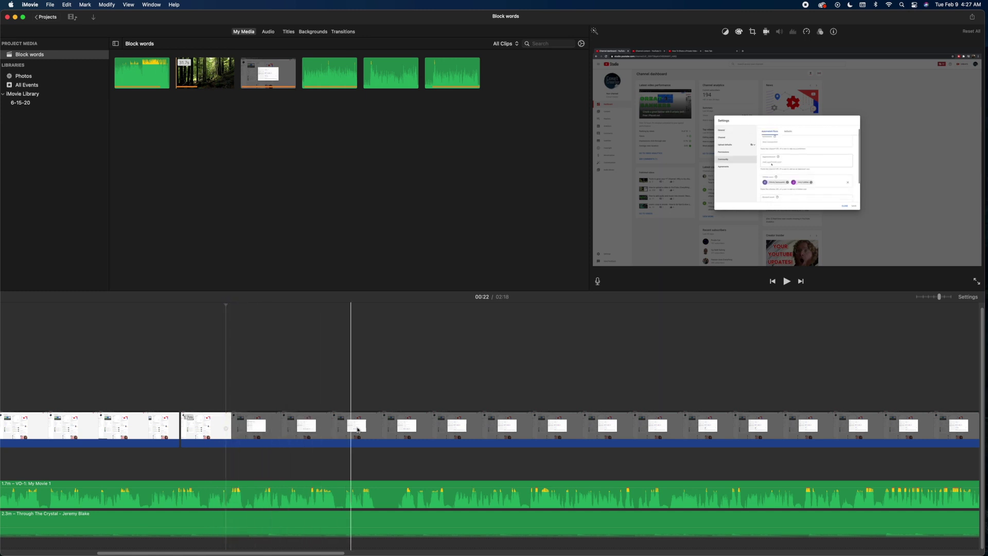
- Split the merged clip at 00:28 and select the new 00:20–00:28 piece
click(381, 429)
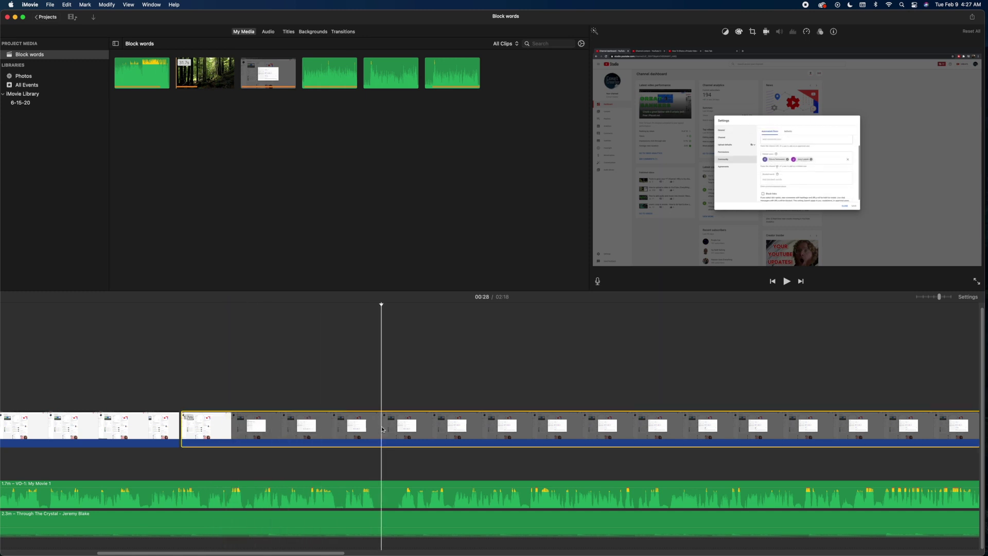
key(super+b)
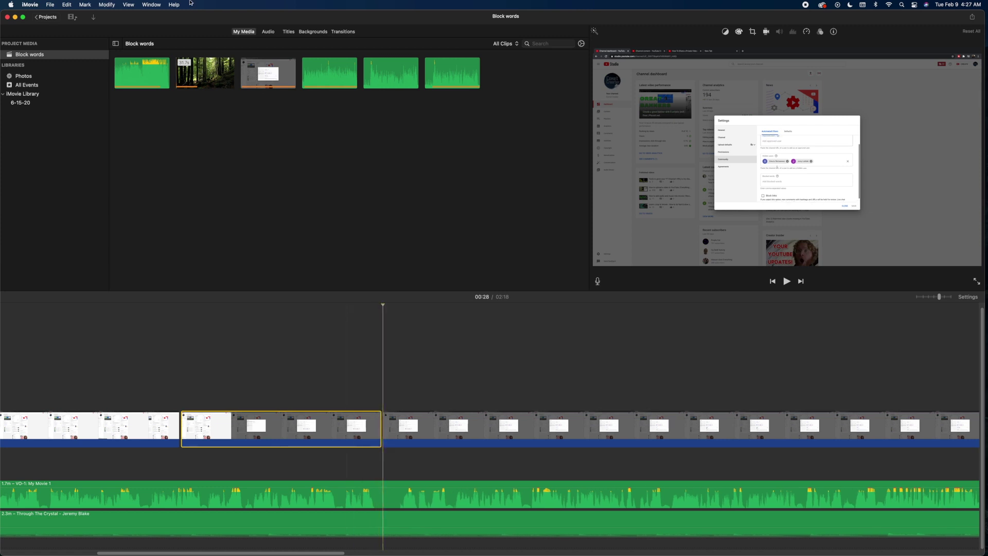
click(118, 6)
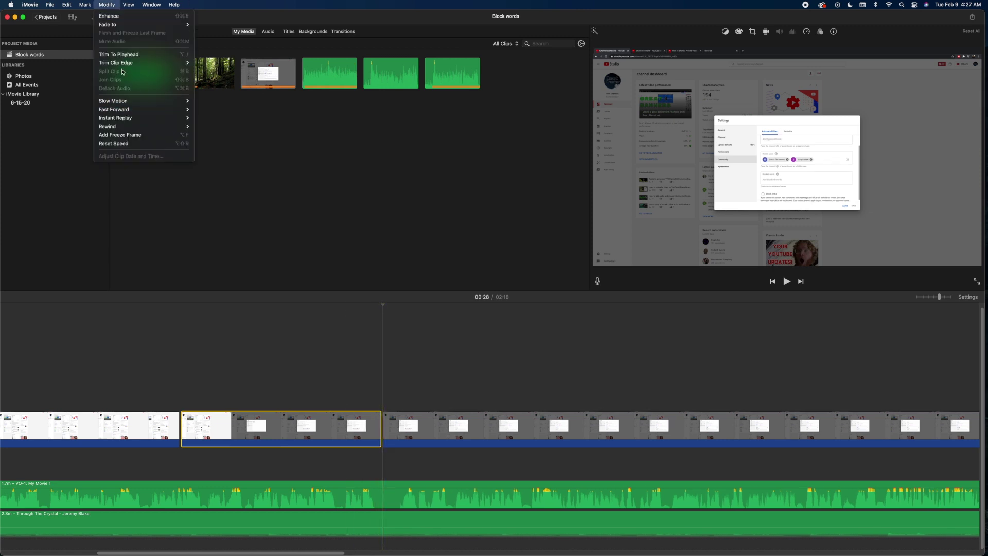
click(363, 421)
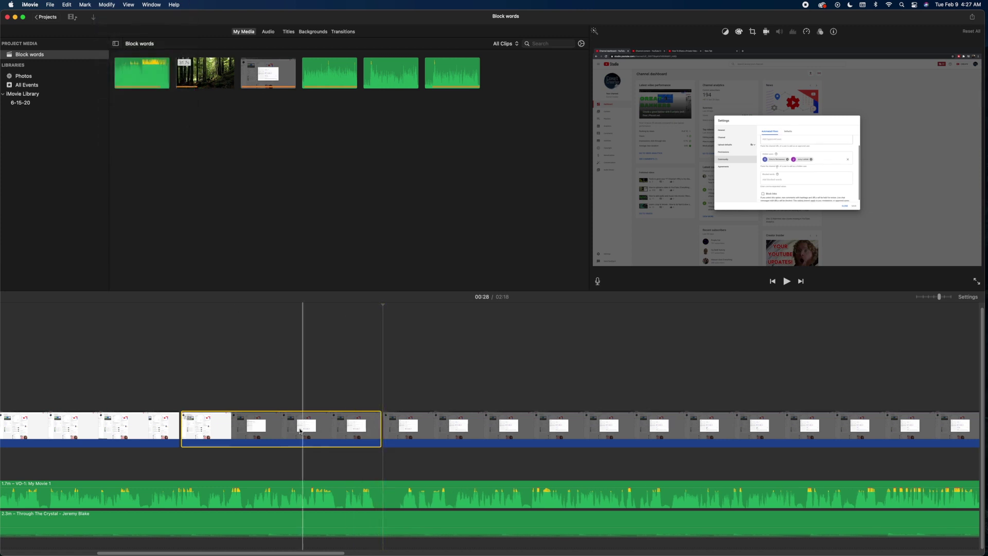
click(204, 427)
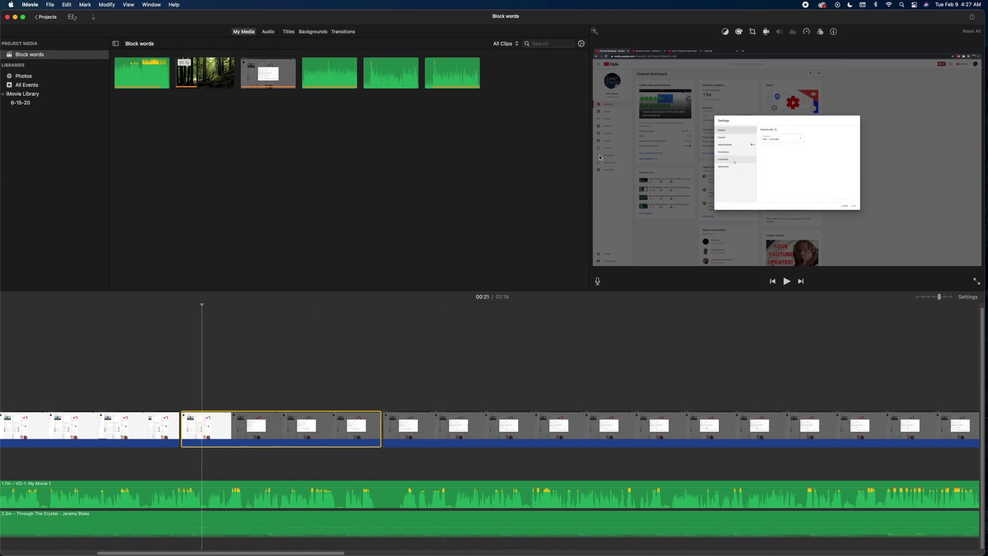
click(753, 32)
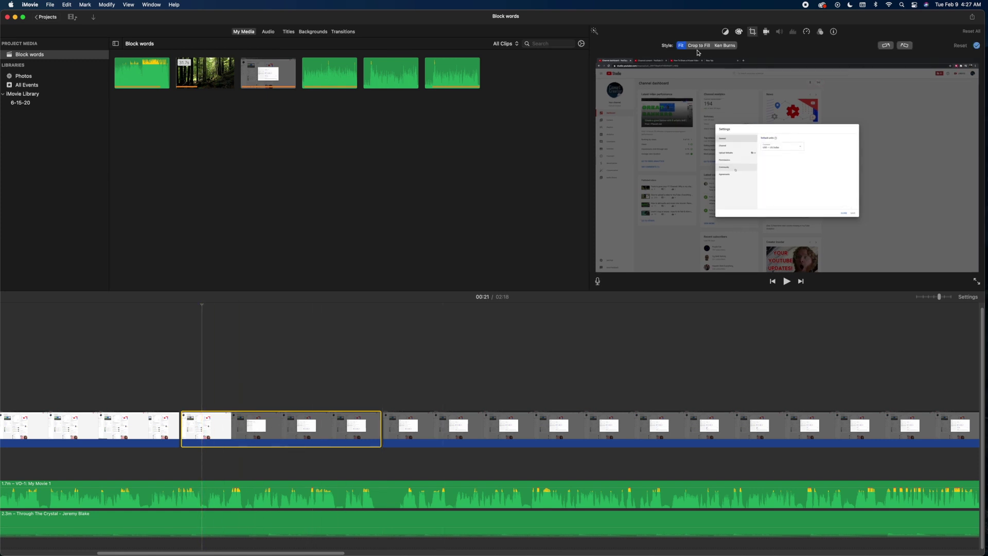
- Set the clip to Ken Burns and fit the End frame around the Settings dialog
click(723, 46)
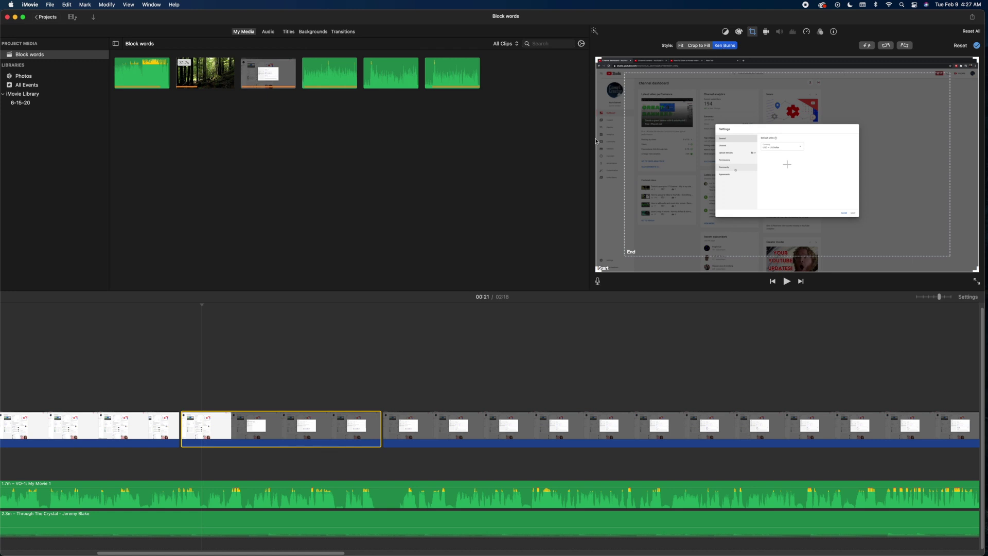
click(714, 152)
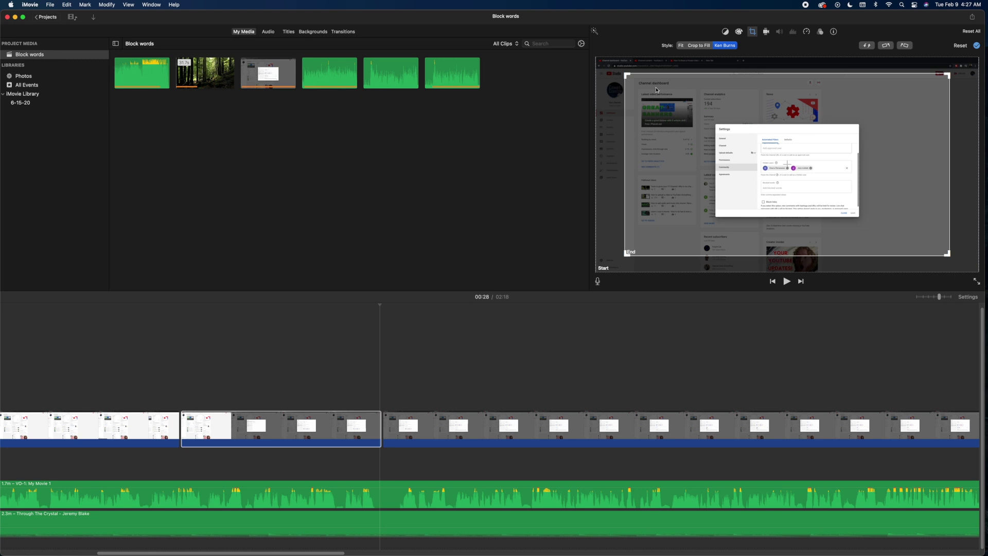
drag(627, 76, 708, 129)
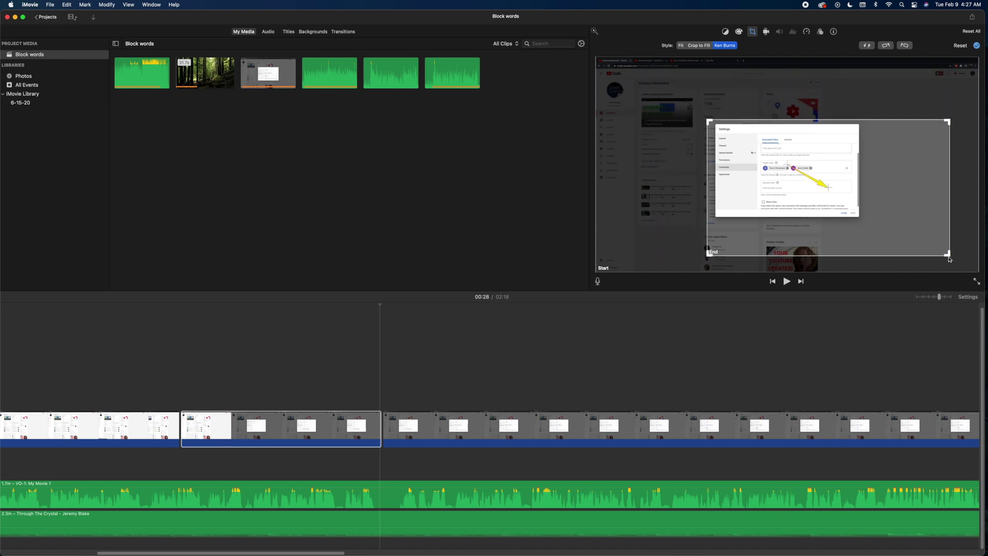
drag(949, 259, 876, 223)
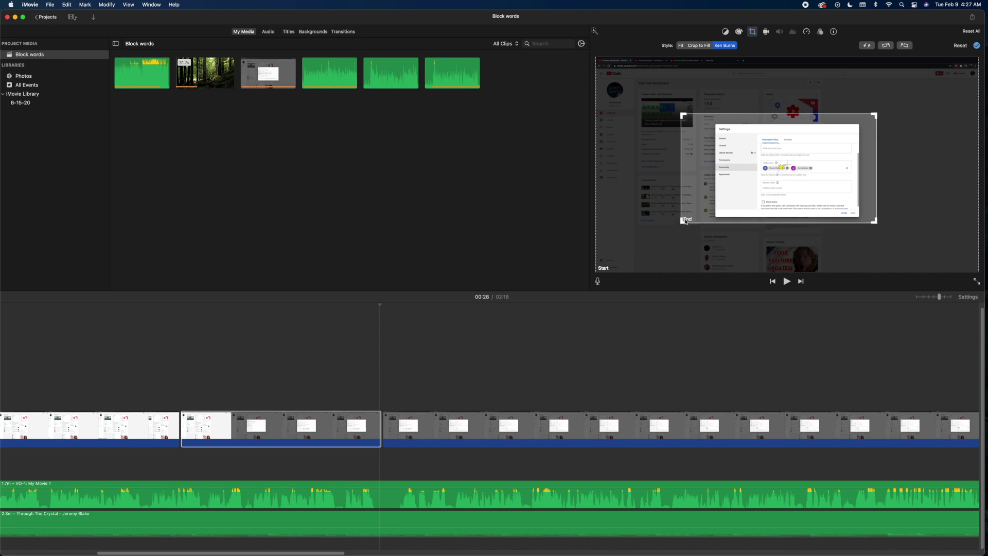
drag(682, 223, 699, 221)
drag(744, 192, 743, 199)
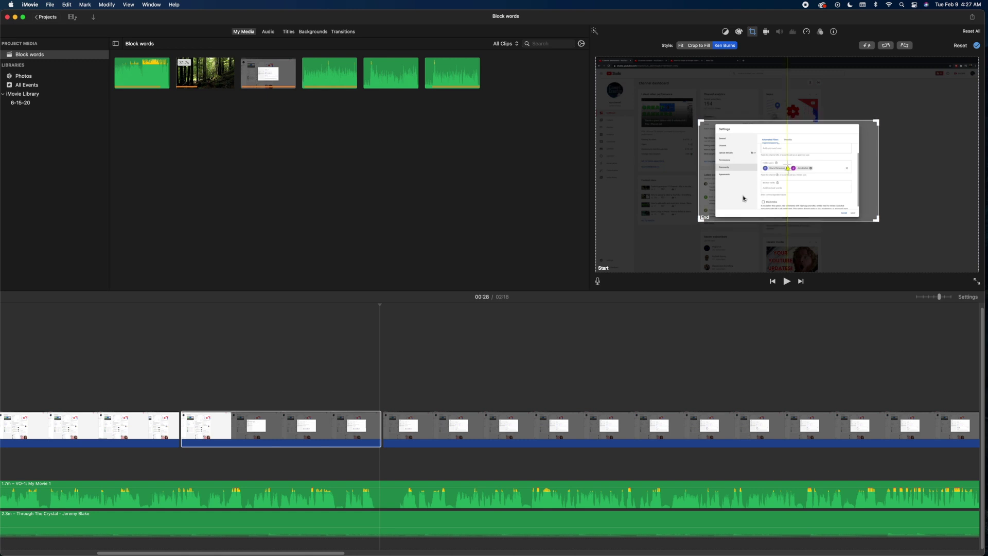
- Refine the Ken Burns End frame tightly on the Settings dialog and apply it
click(886, 47)
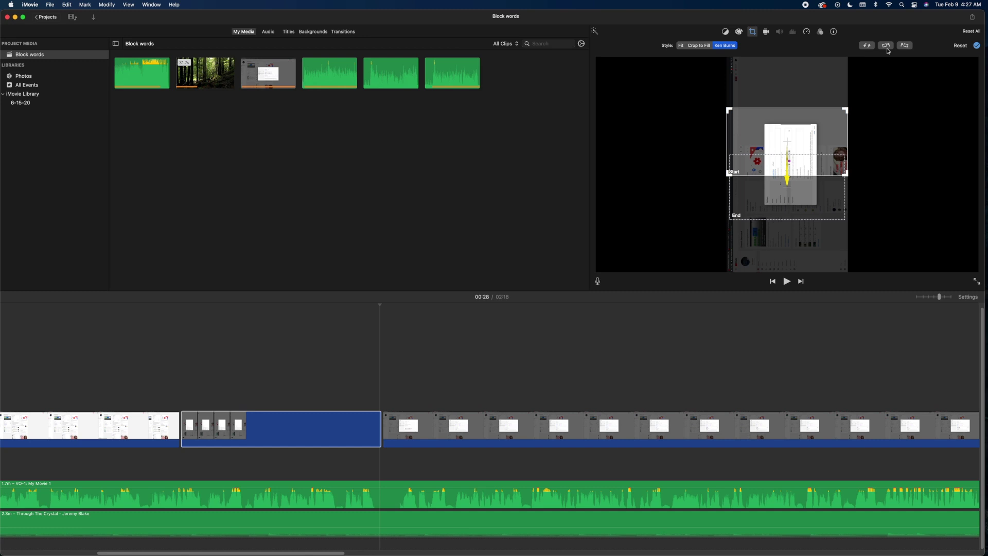
click(904, 48)
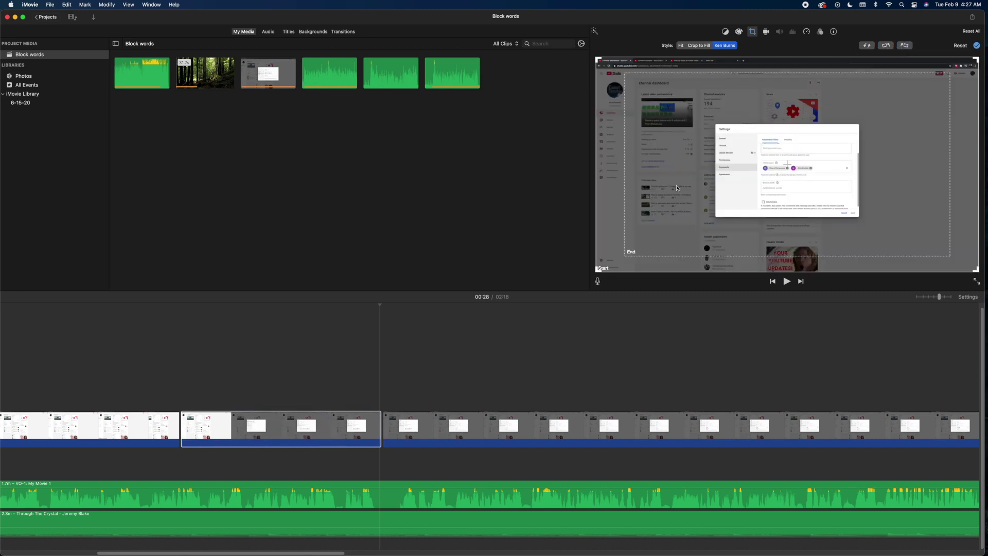
click(638, 103)
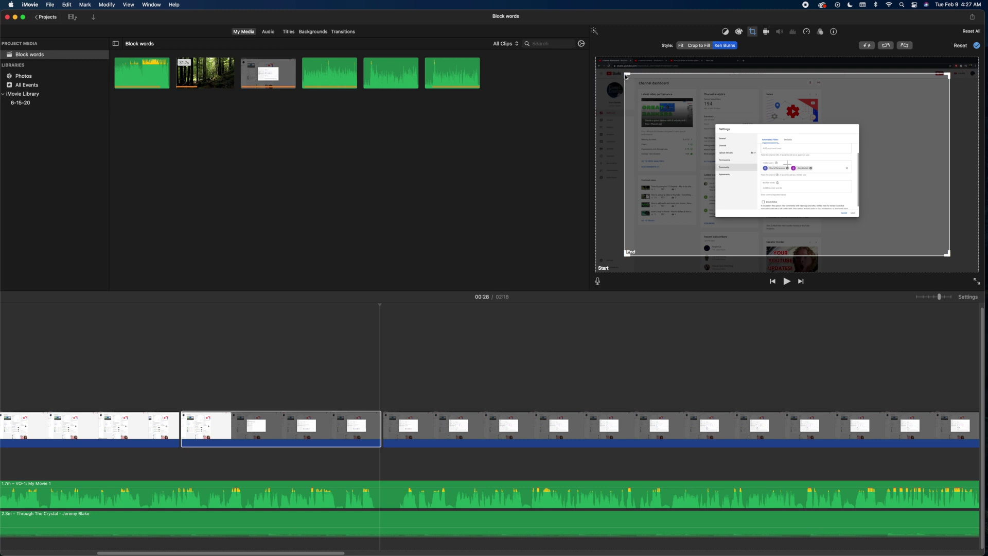
drag(626, 77, 710, 125)
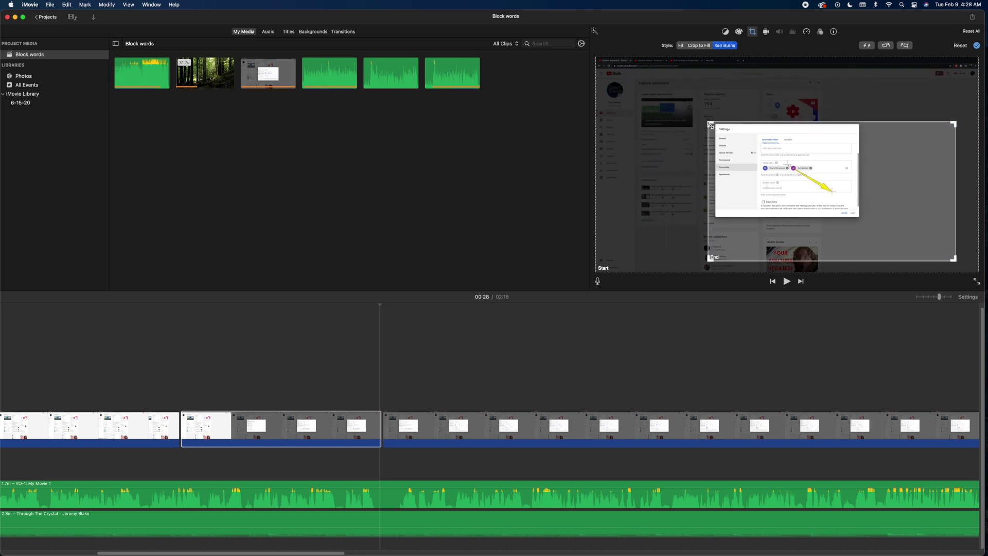
drag(954, 260, 879, 231)
drag(829, 204, 828, 204)
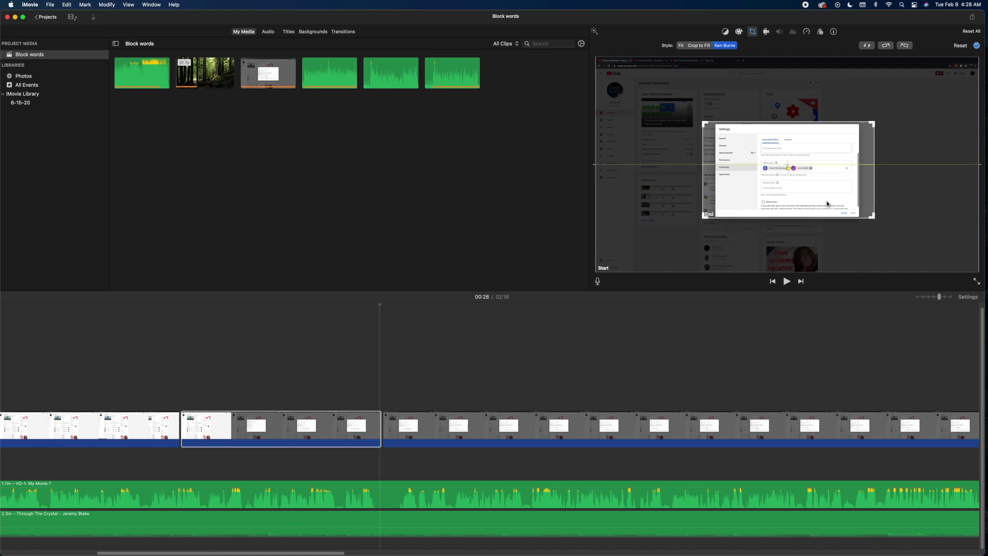
click(977, 45)
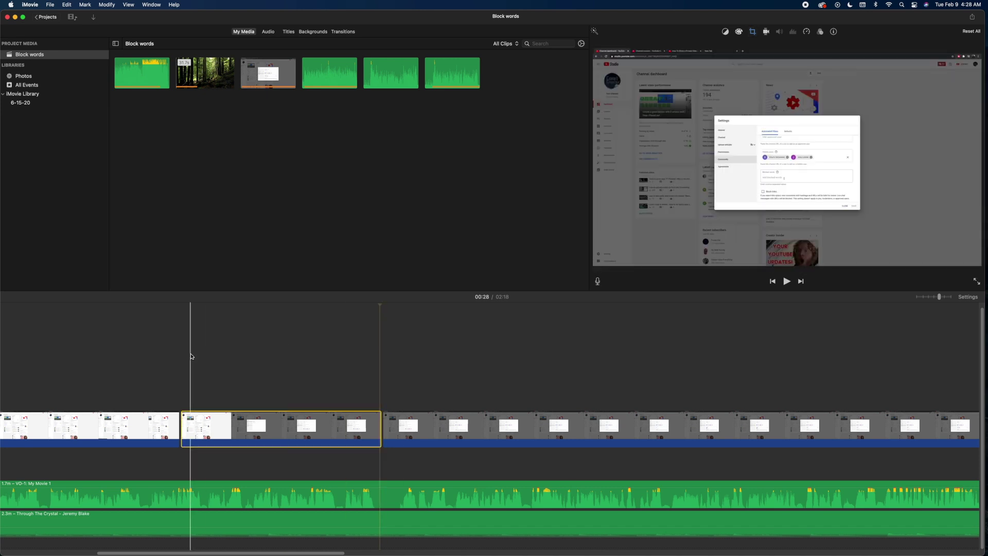
click(175, 354)
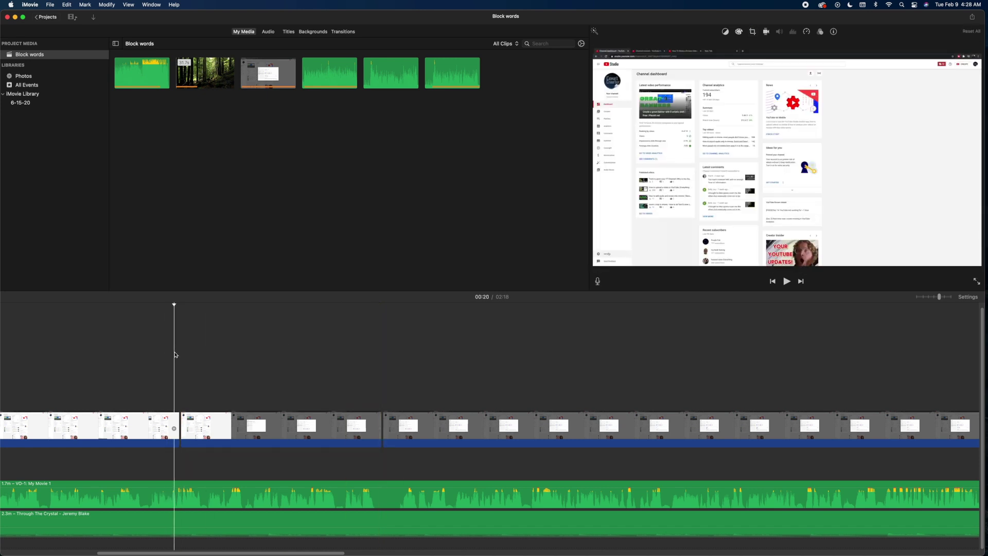
key(space)
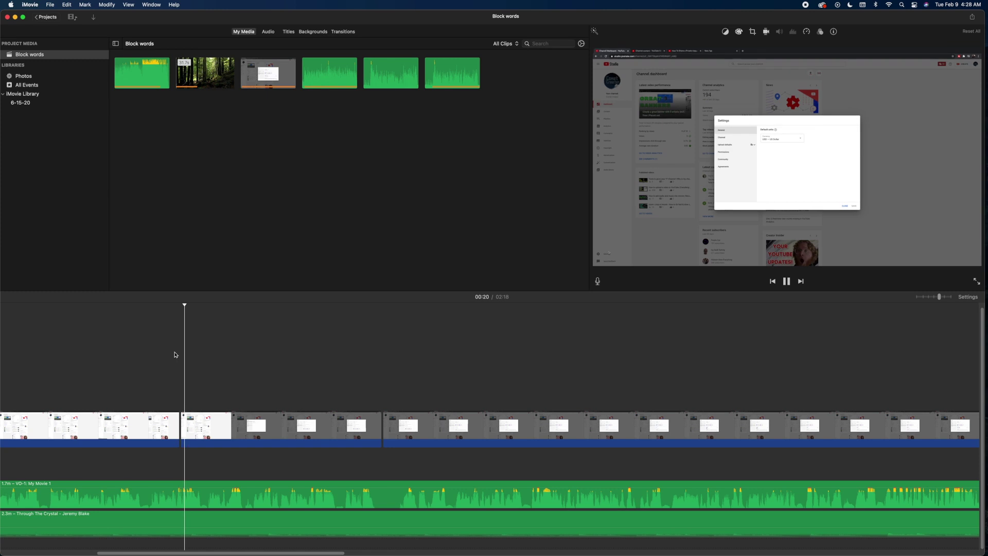
click(366, 425)
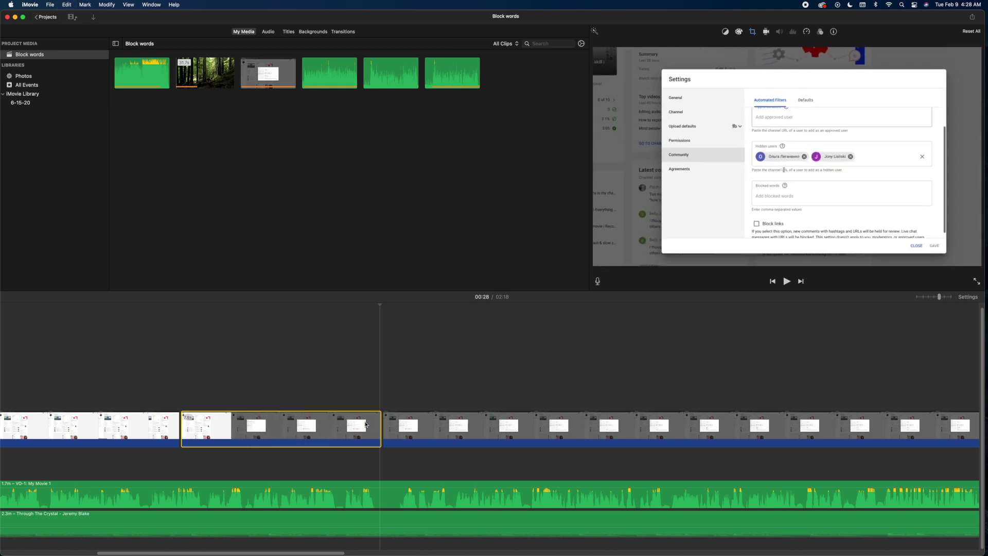
- Undo the 00:28 split, re-split the clip at 00:23, and select the short left piece
key(super+z)
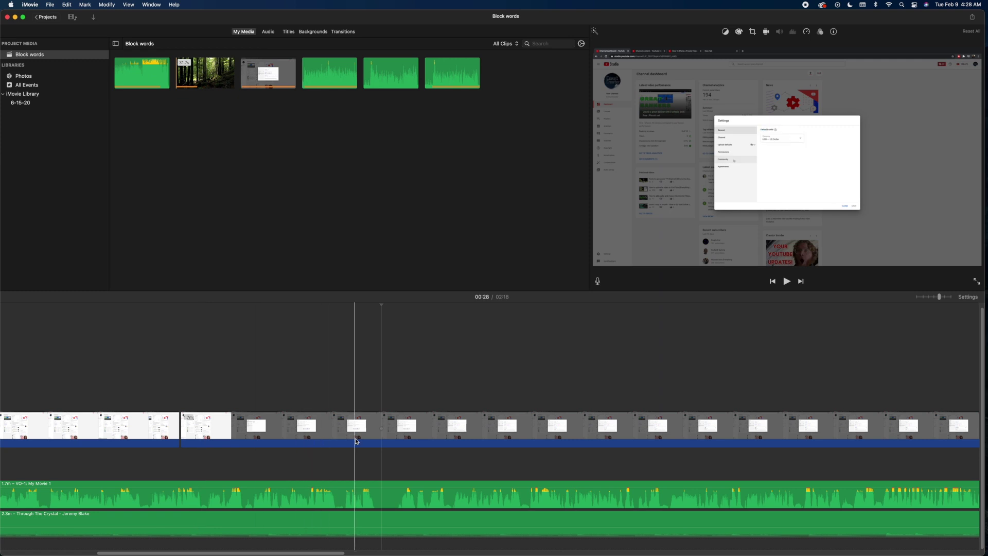
click(265, 427)
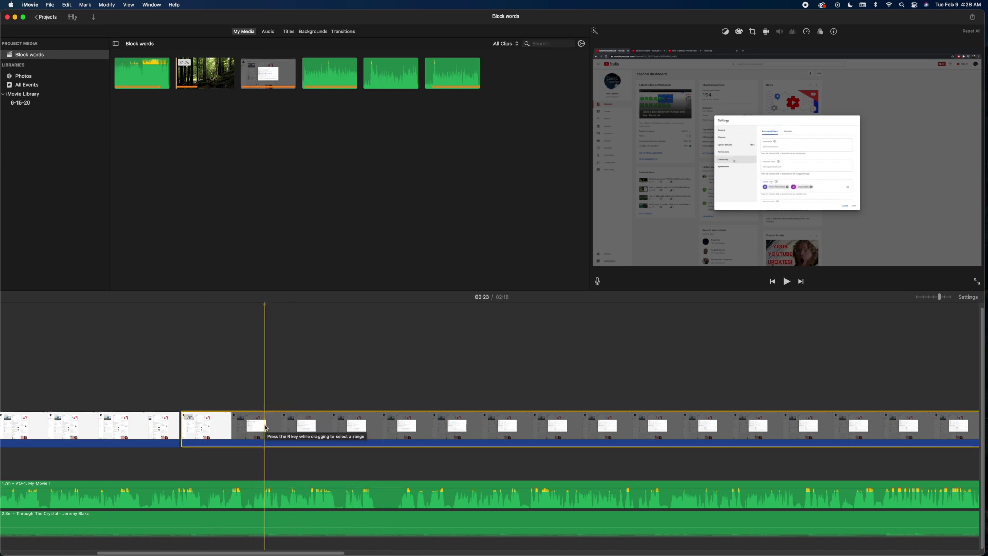
key(super+b)
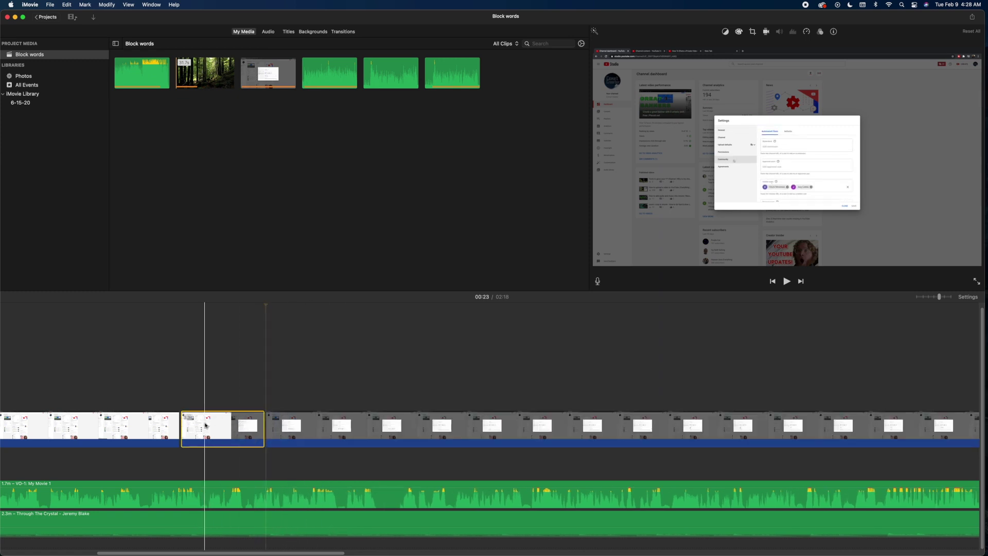
click(285, 429)
click(236, 428)
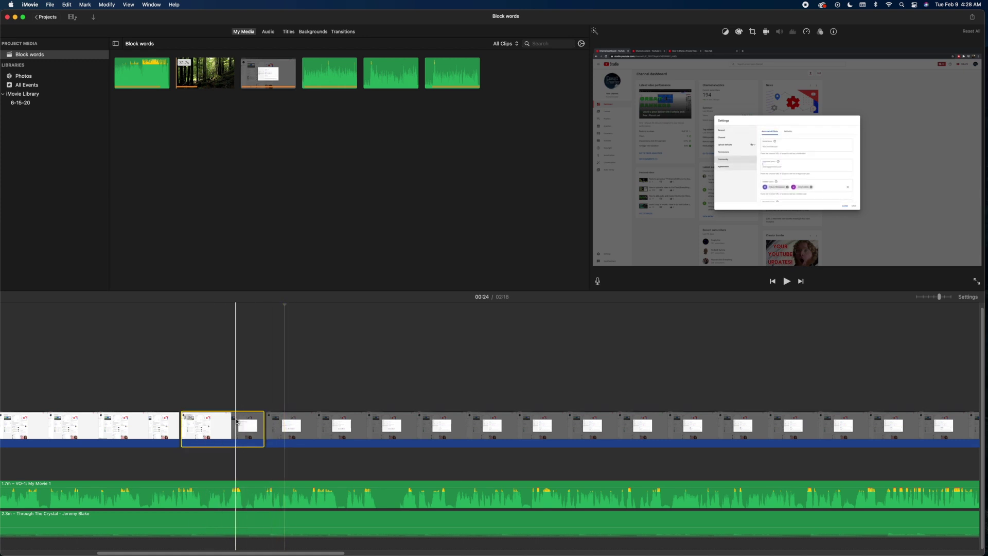
click(752, 31)
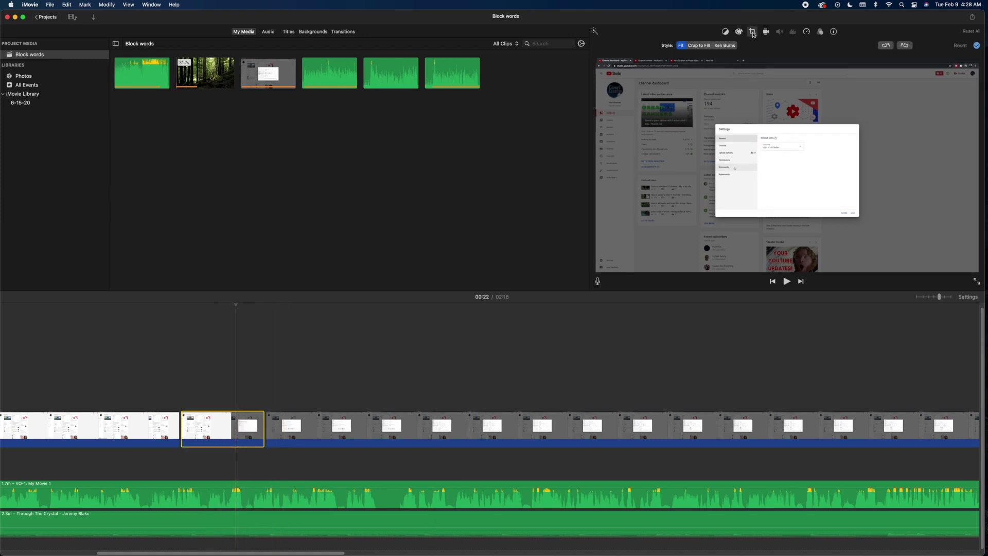
- Crop the short clip to fill the frame, zoomed on the Settings dialog
click(691, 46)
drag(597, 58, 710, 136)
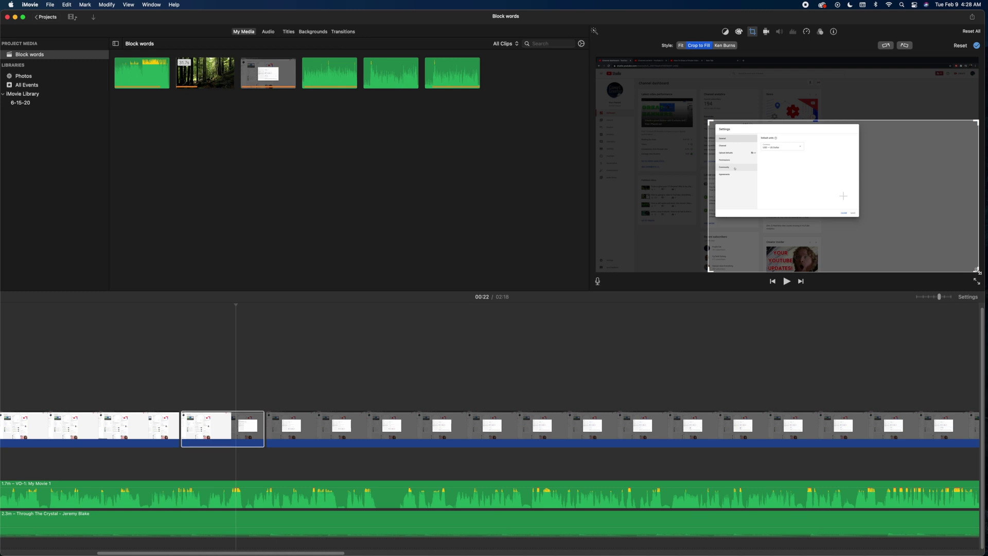
drag(978, 270, 835, 207)
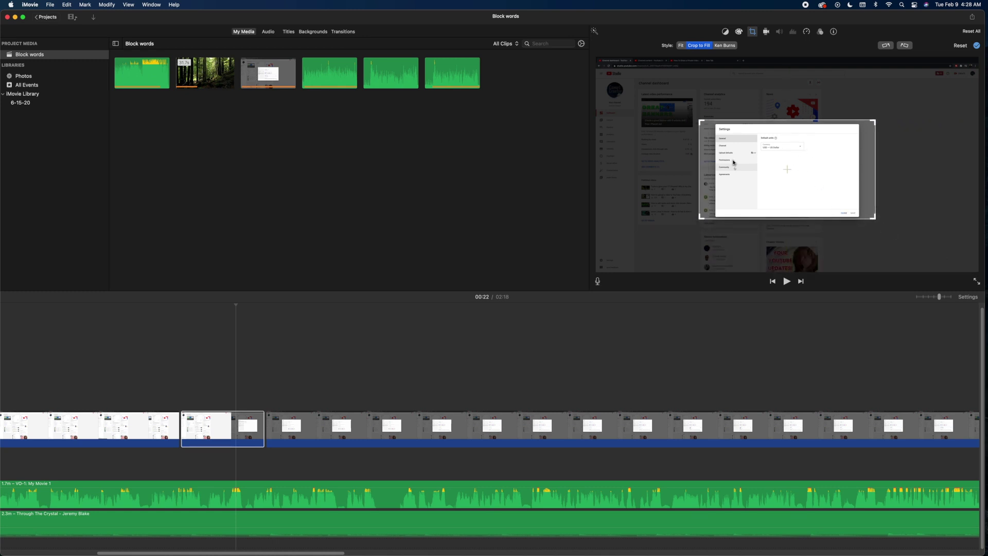
- Give the long clip after it a Crop to Fill tightened around the Settings dialog
click(232, 427)
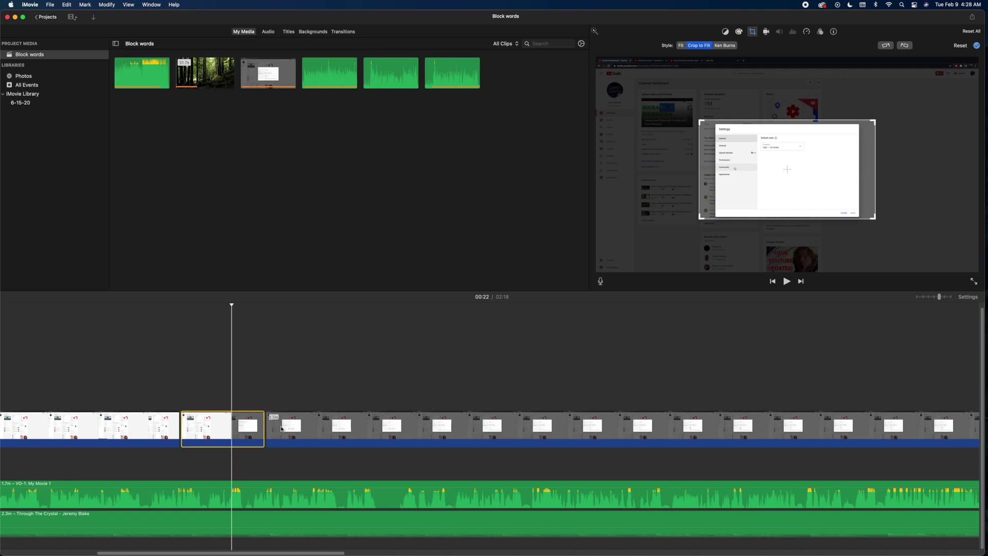
click(280, 429)
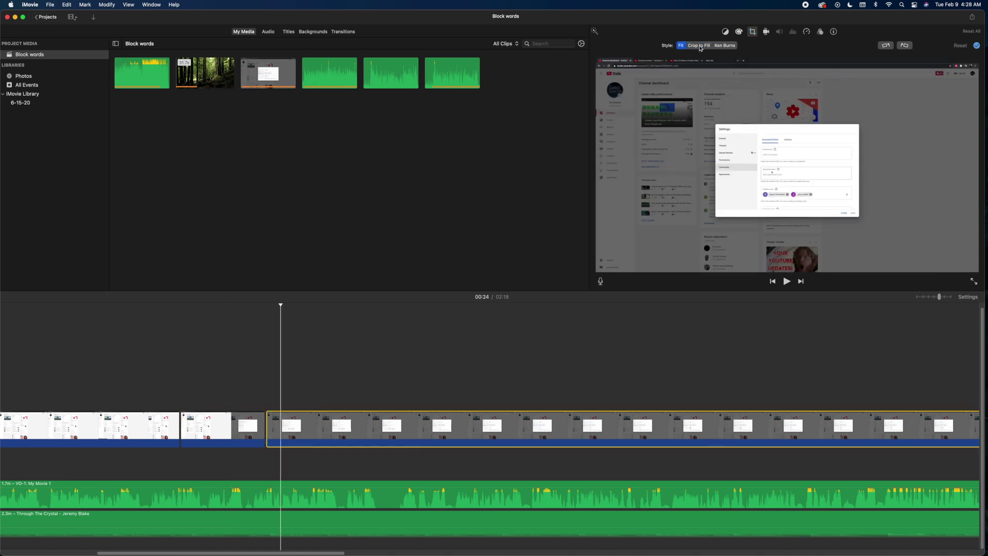
click(699, 46)
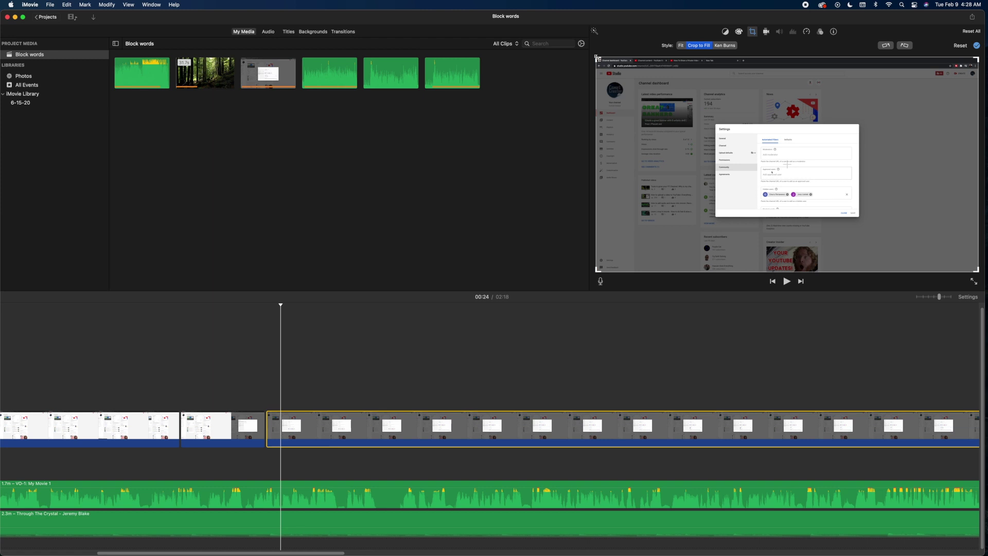
drag(597, 58, 711, 135)
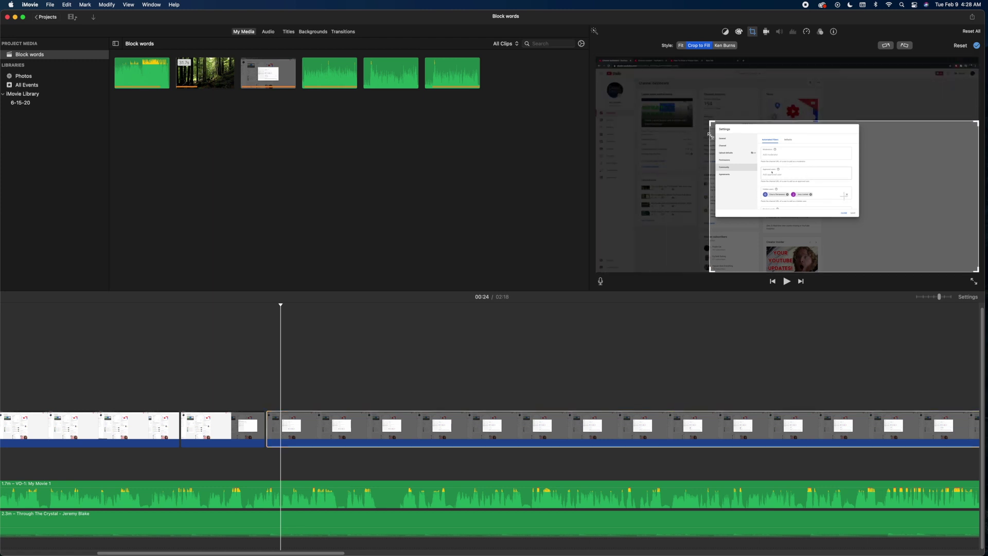
drag(978, 271, 887, 227)
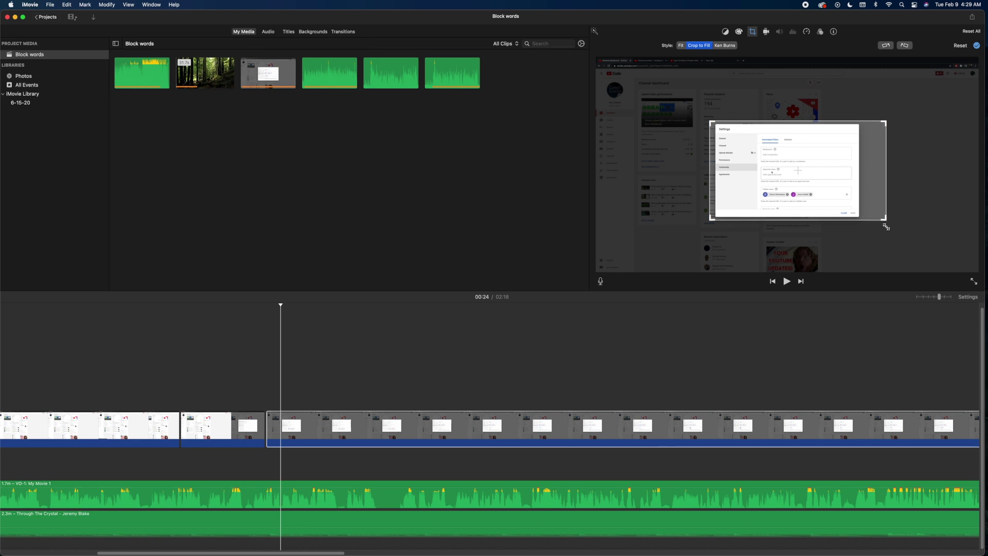
drag(842, 202, 832, 201)
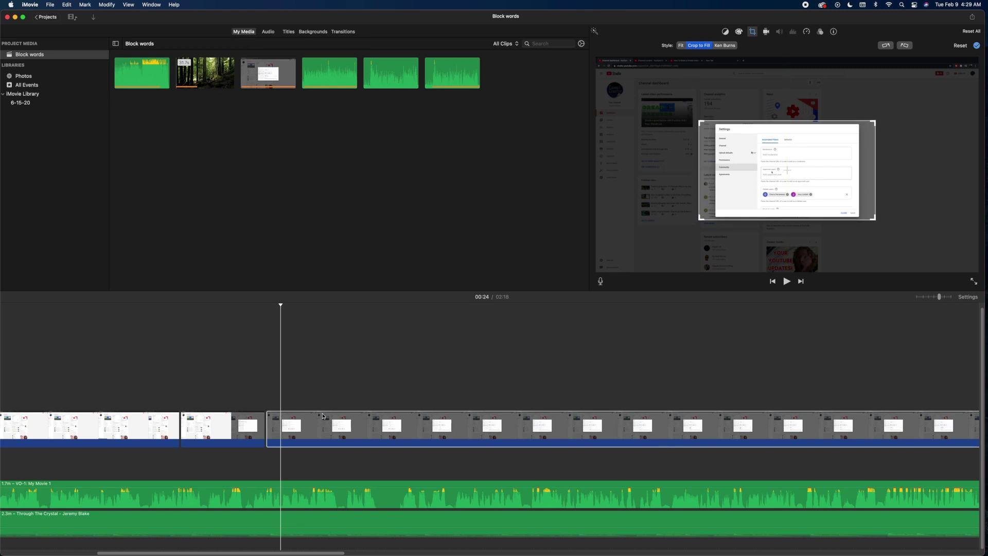
click(261, 427)
- Switch the short clip to Ken Burns, preview from 00:20, nudge the end frame right, and apply
click(209, 428)
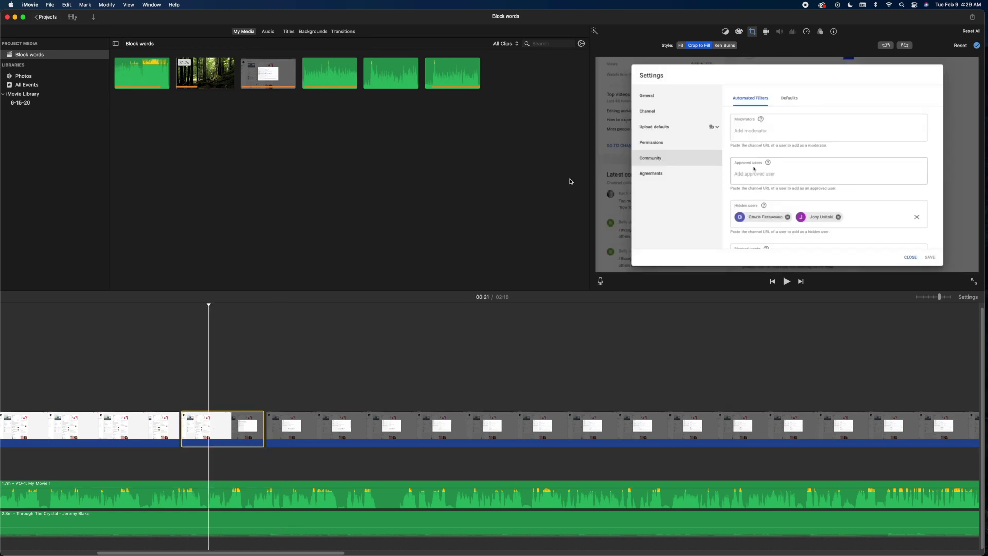
click(726, 45)
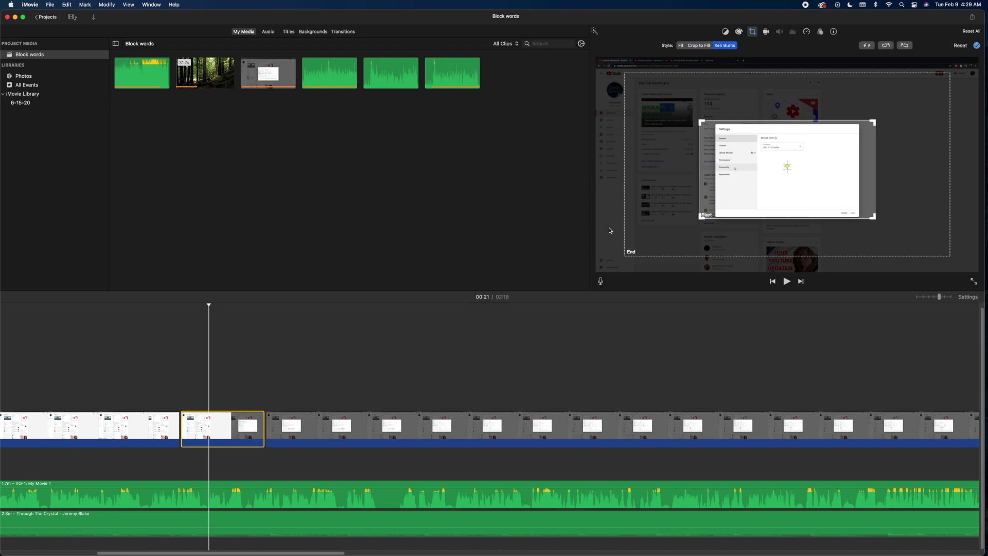
click(164, 304)
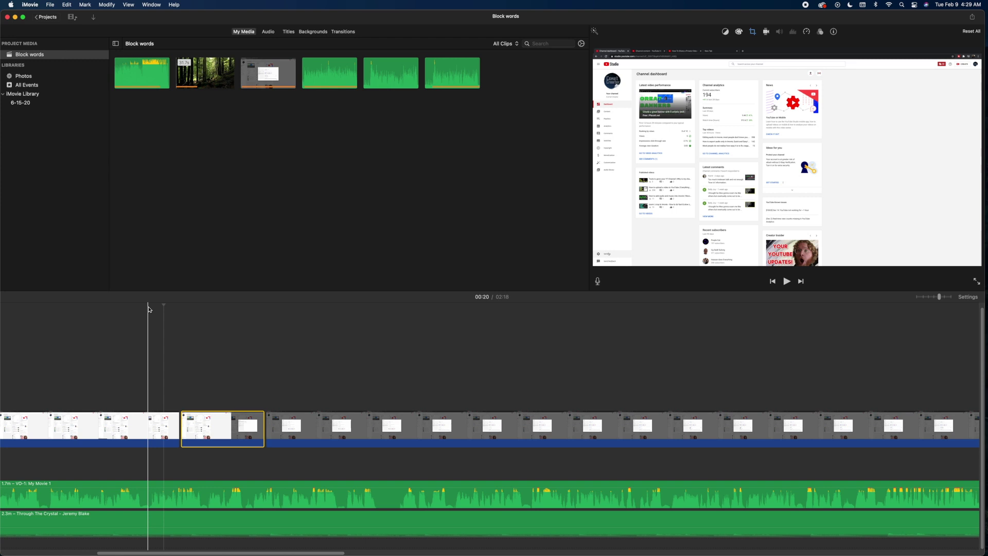
key(space)
key(space)
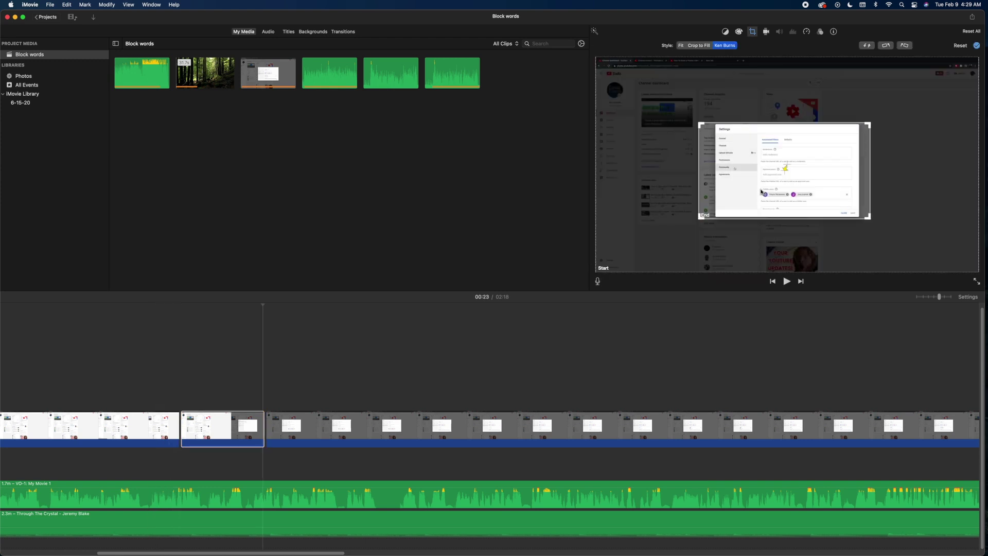
drag(761, 192, 762, 193)
click(975, 47)
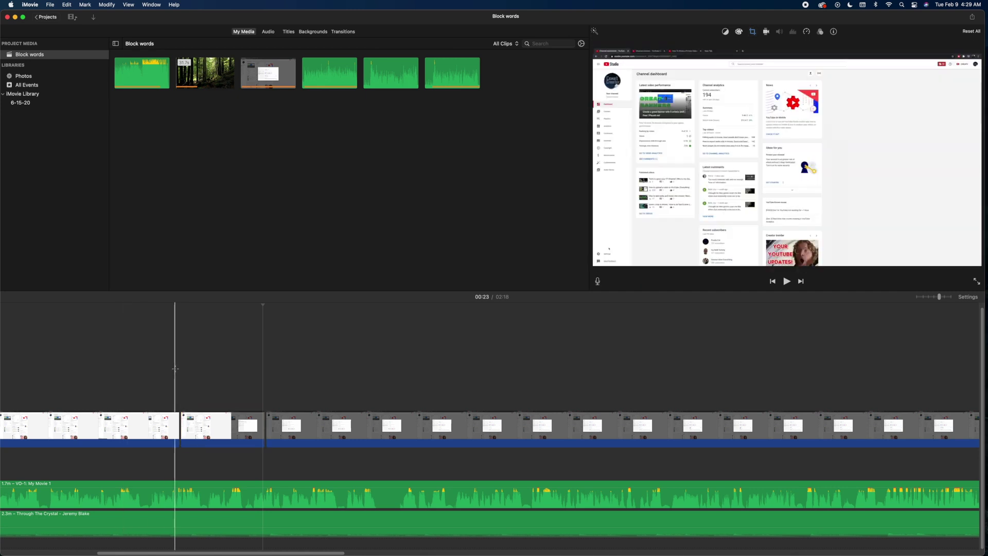
key(space)
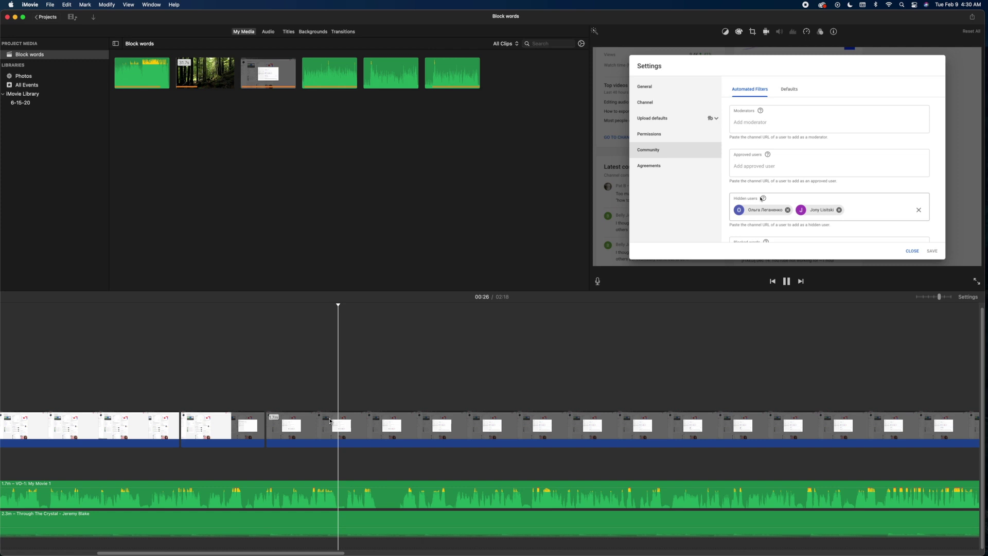
key(space)
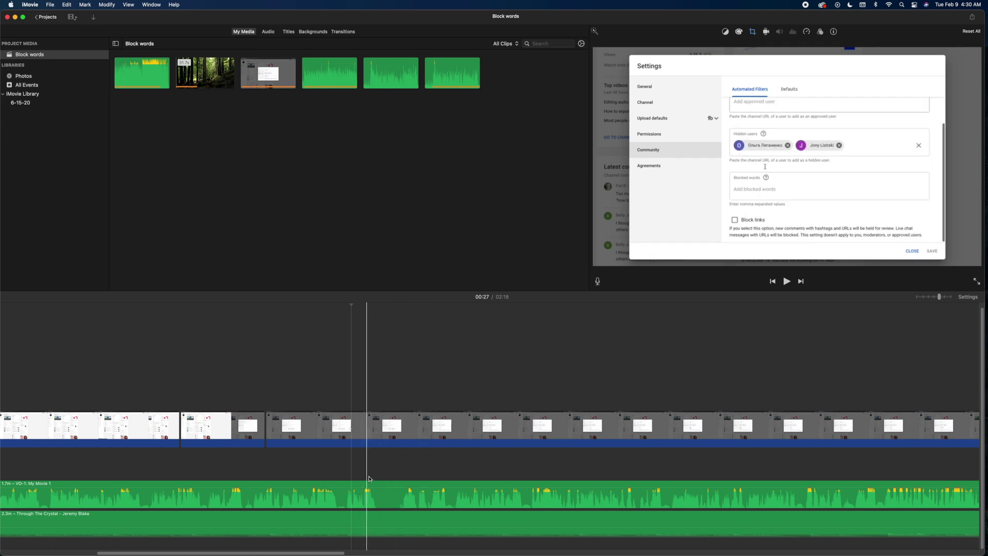
click(348, 484)
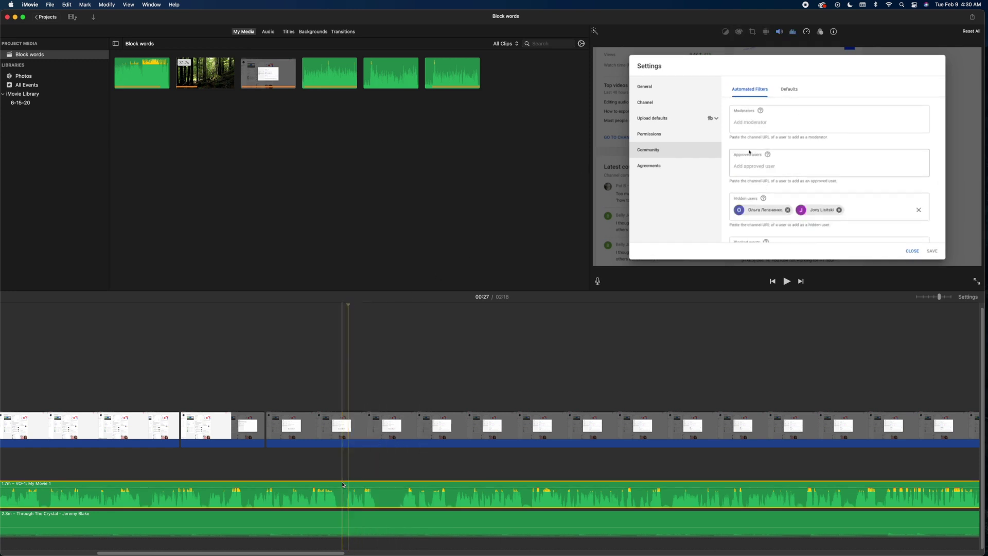
- Split the voiceover clip at the 00:26 playhead position
click(341, 484)
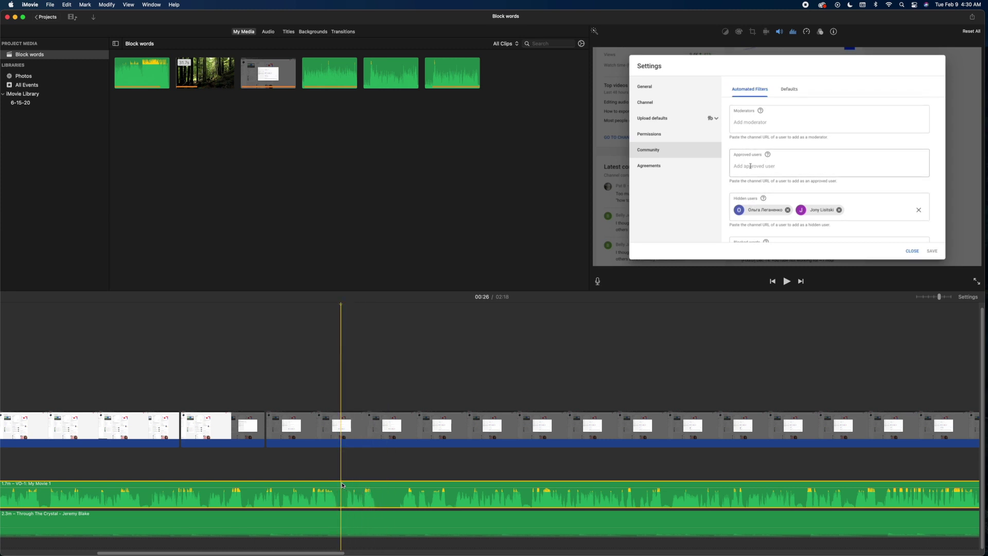
key(super+b)
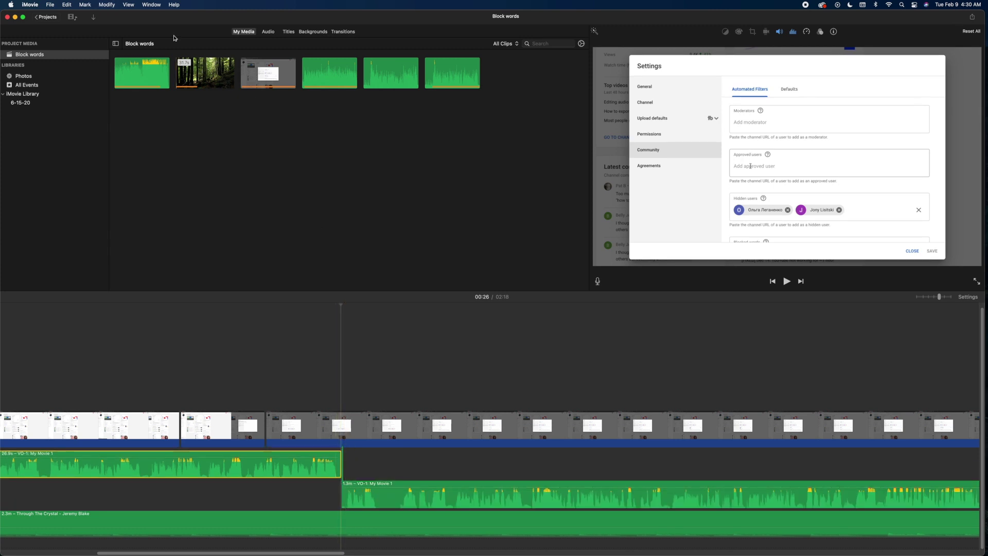
click(104, 5)
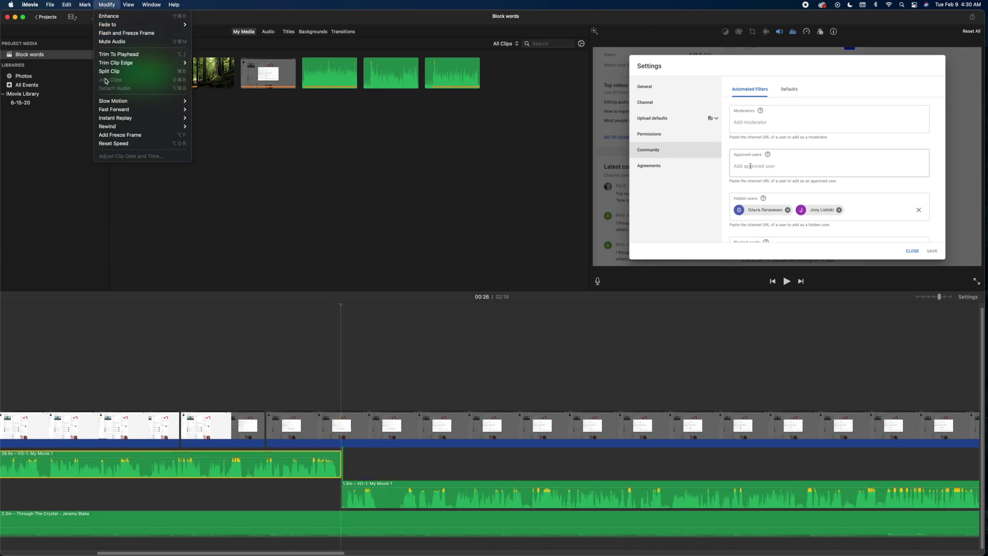
click(346, 485)
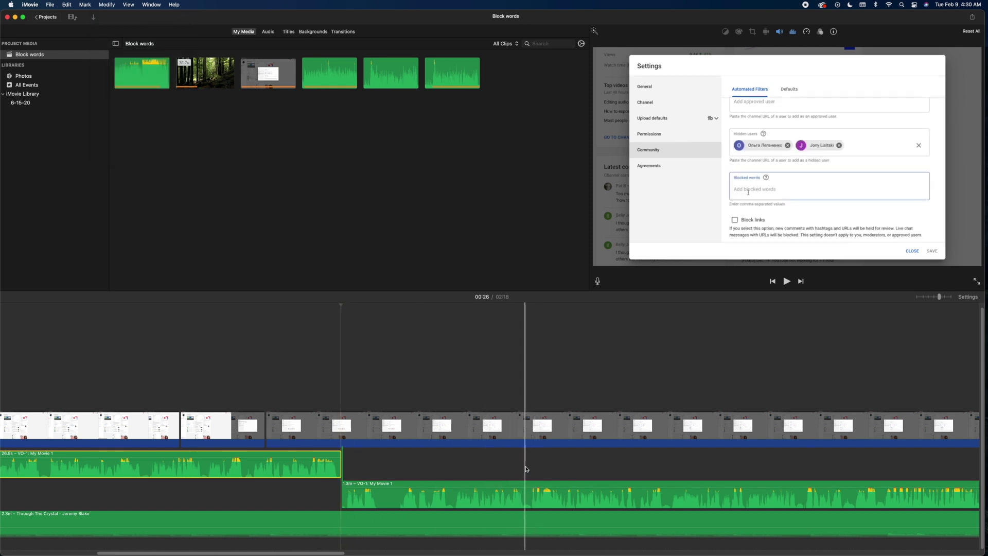
- Split the later voiceover piece at 00:34 and lower the 7.2s piece's volume to 63%
click(527, 498)
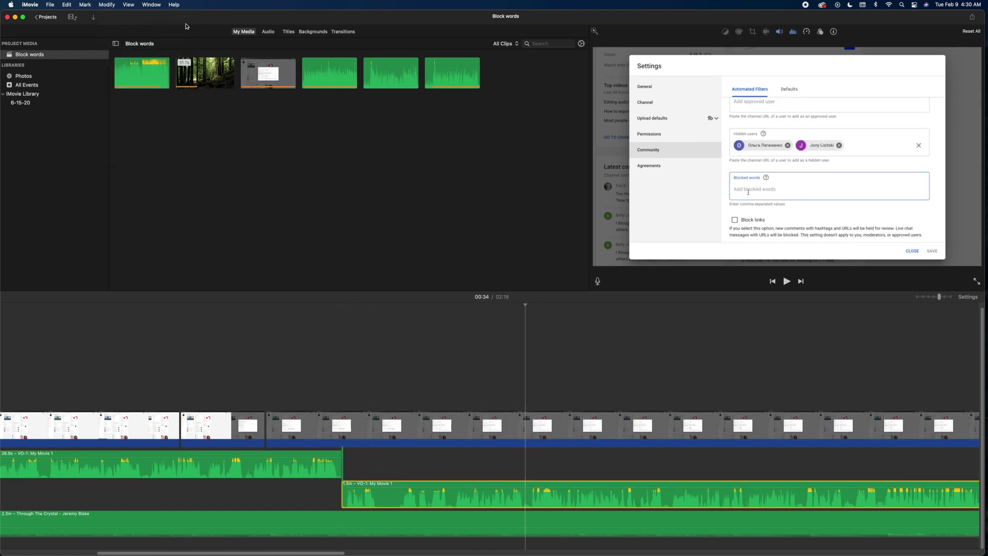
click(107, 5)
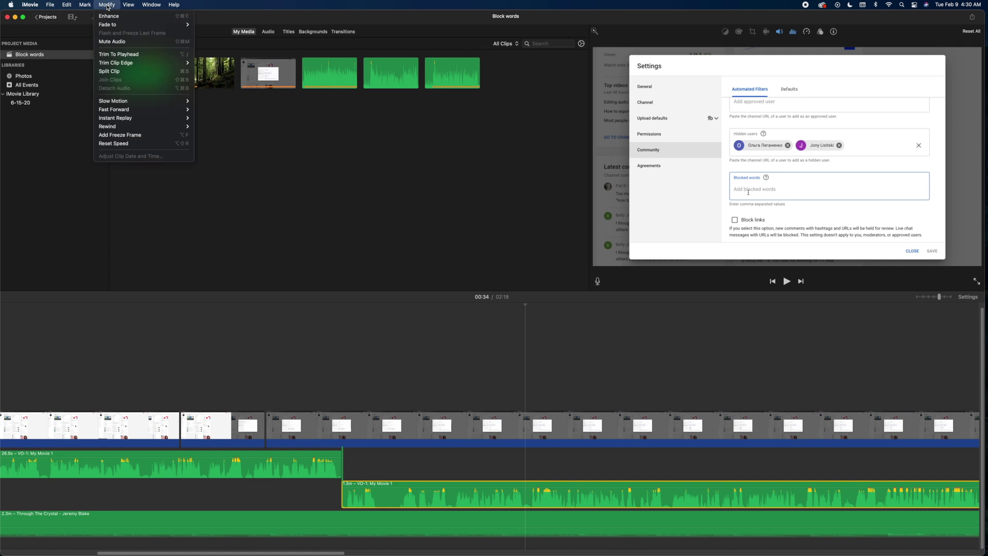
click(113, 72)
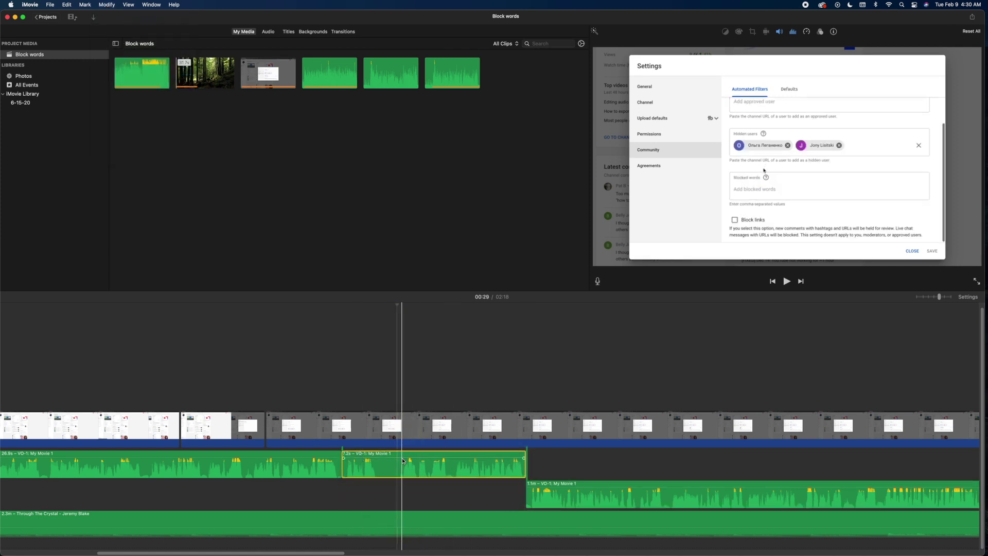
drag(403, 458, 403, 466)
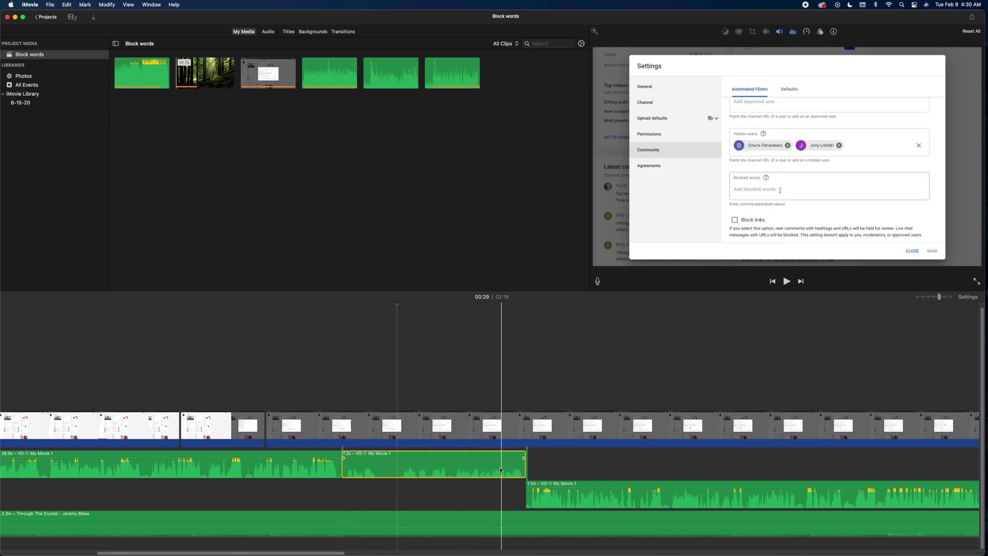
click(472, 468)
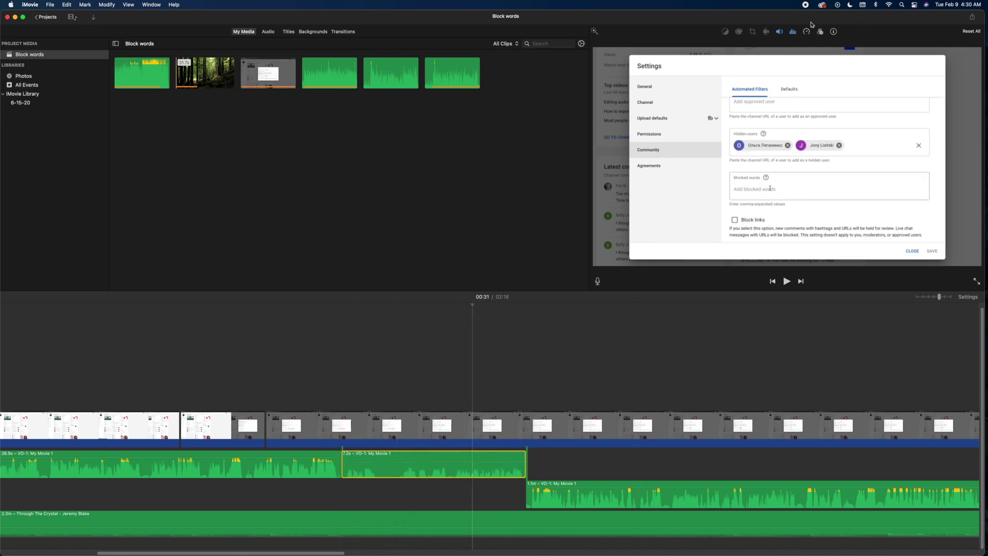
- Look through the Volume, Equalizer and Audio Effect settings without changes, then undo the voiceover splits
click(780, 32)
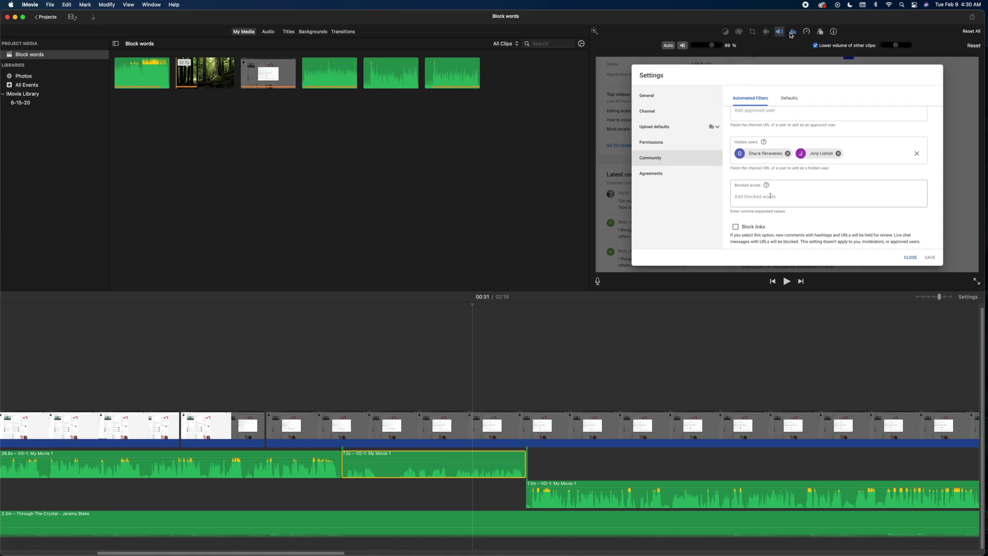
click(792, 32)
click(820, 32)
click(852, 46)
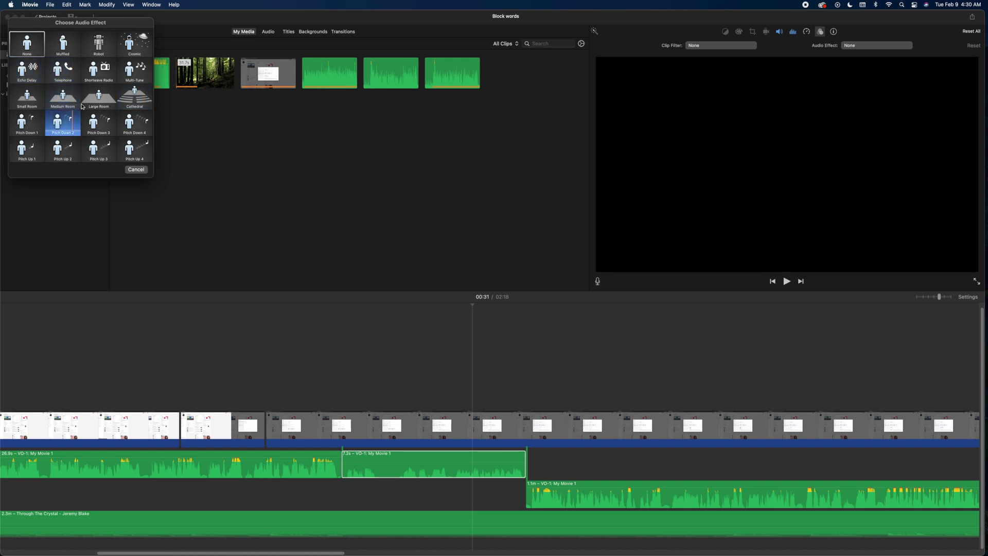
click(135, 170)
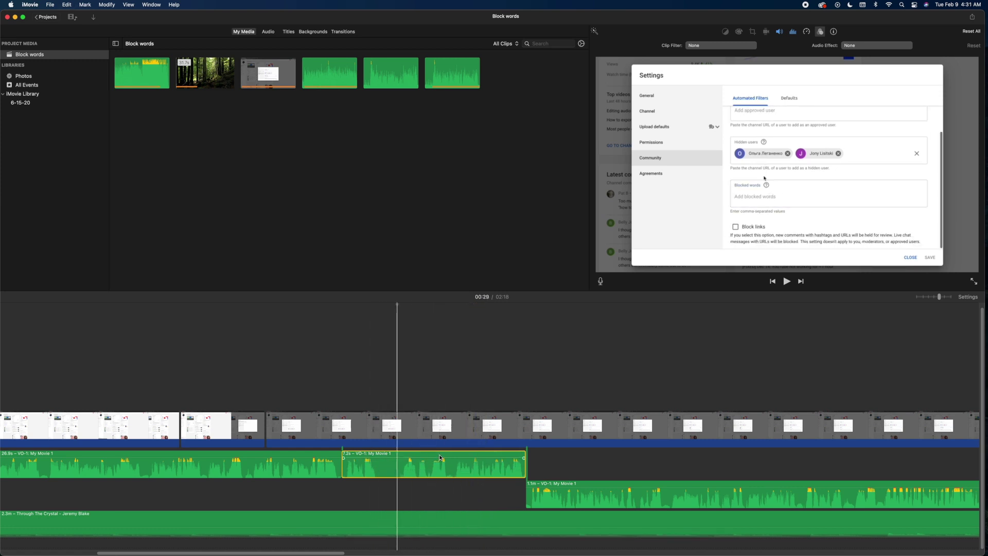
key(super+z)
key(super+z)
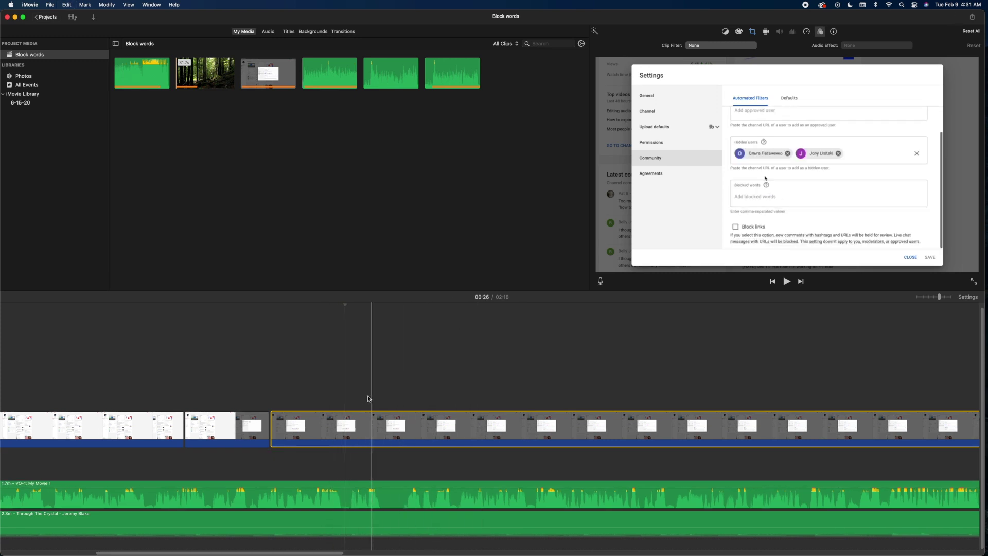
- Undo four video edits, reverting the Ken Burns, crop and split on the screen capture
key(super+z)
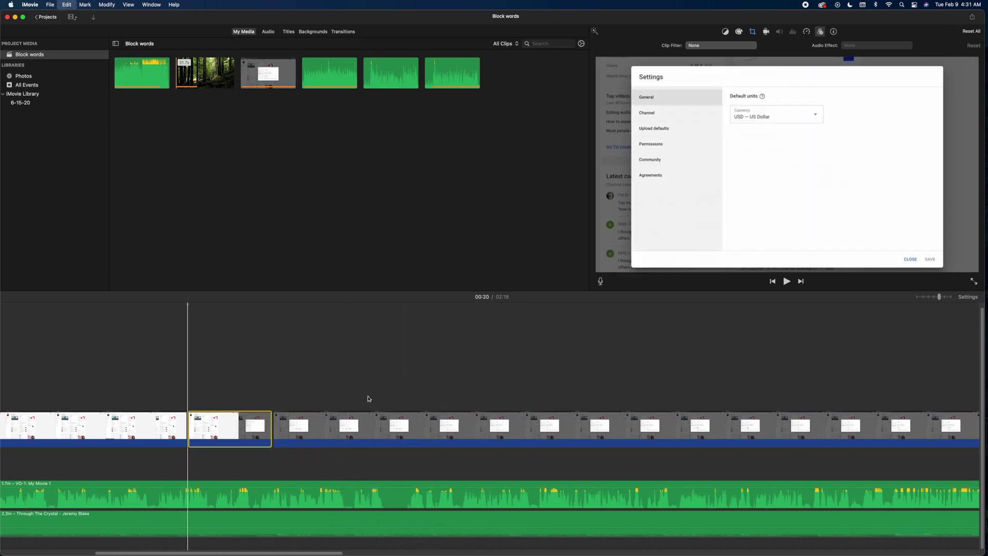
key(super+z)
key(super+z)
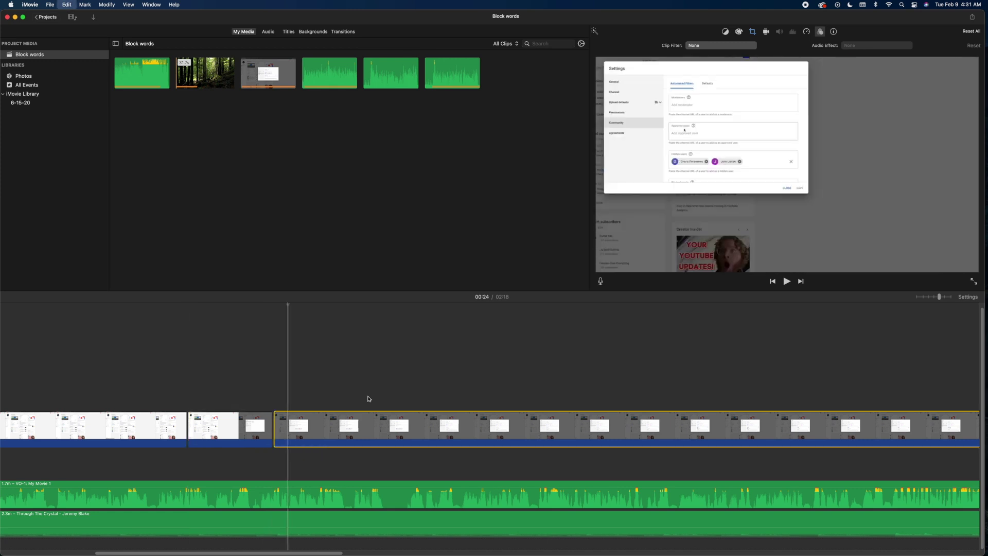
key(super+z)
key(super+z)
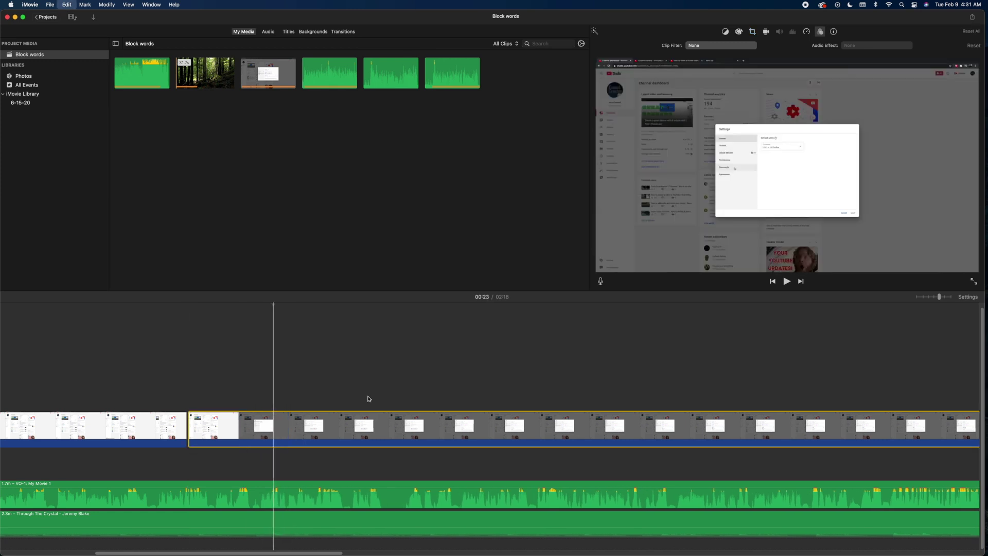
key(super+z)
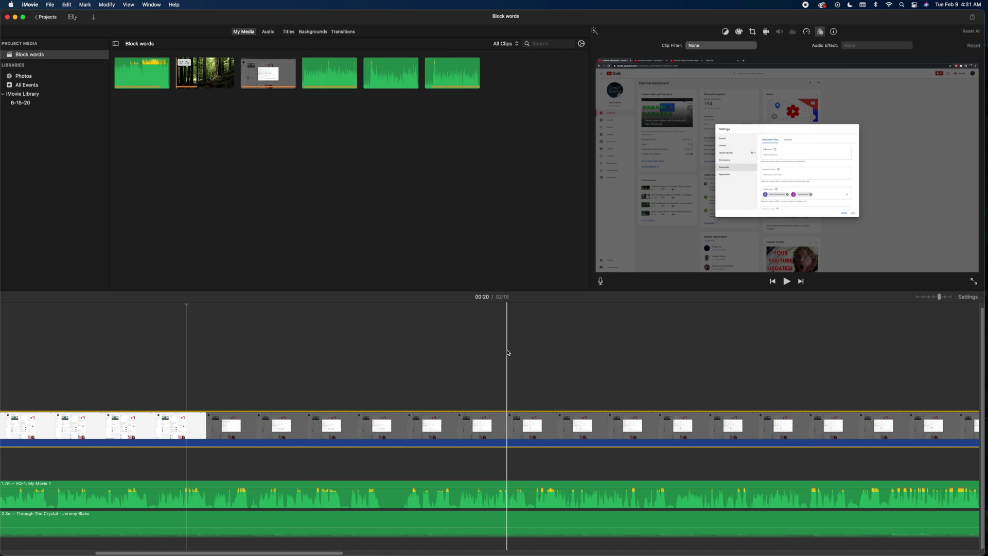